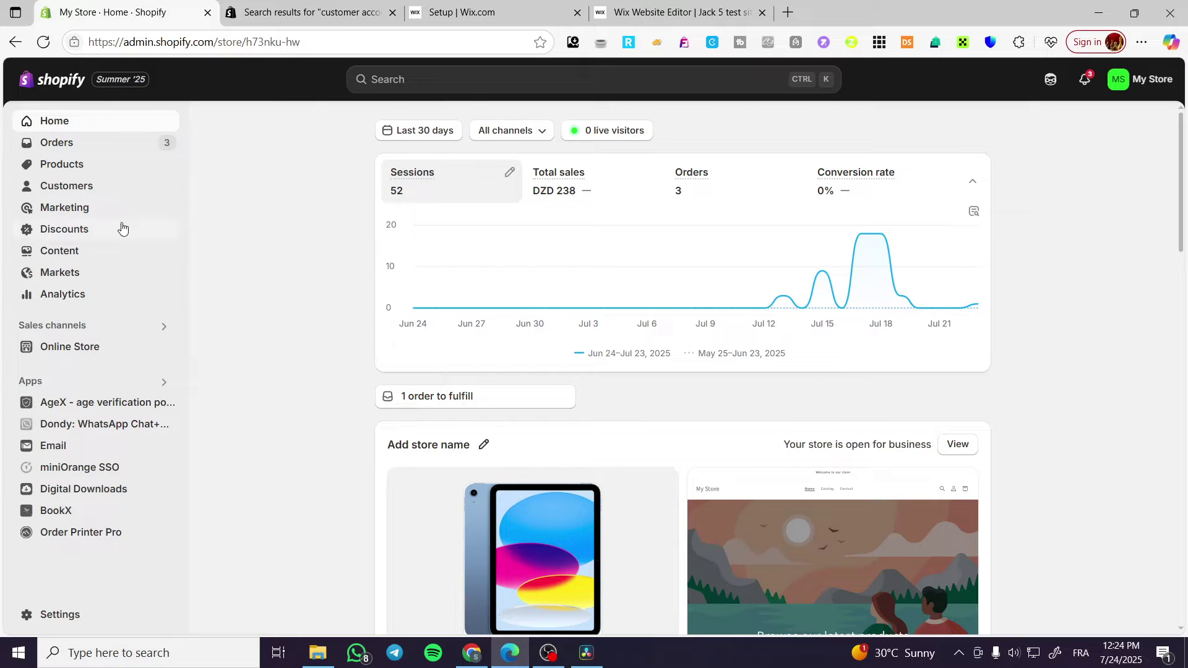
Step: Open the Dawn theme in the theme editor, dismiss the age popup, and list the editable store pages
{"action": "left_click", "coordinate": [66, 348]}
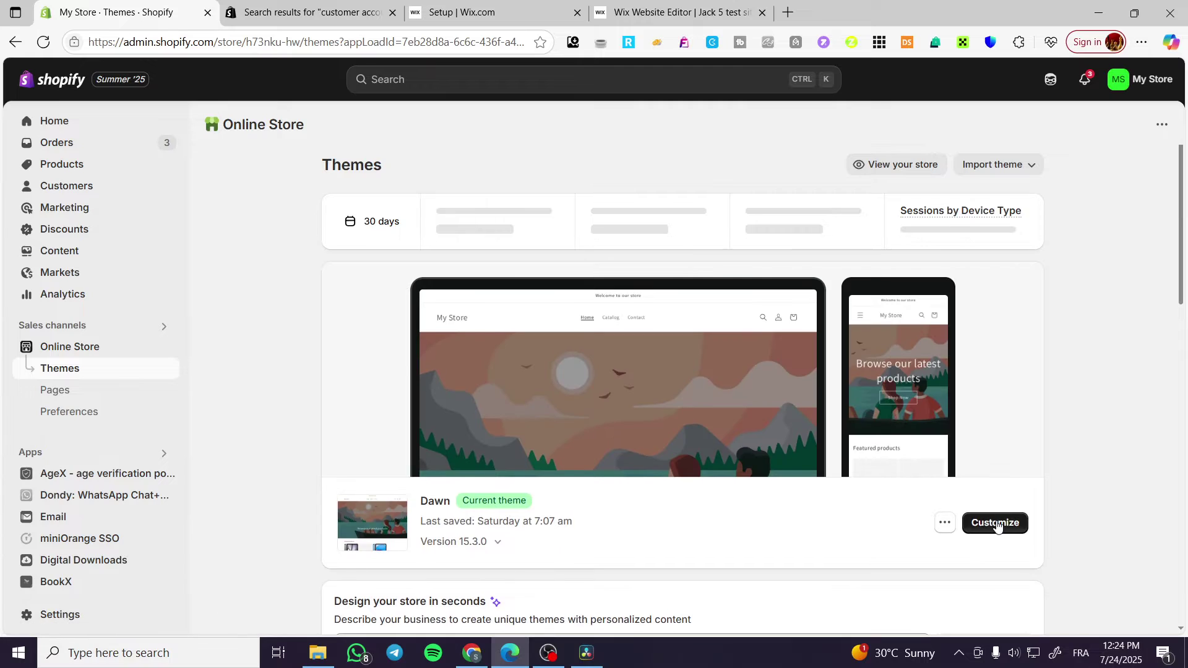
{"action": "left_click", "coordinate": [995, 523]}
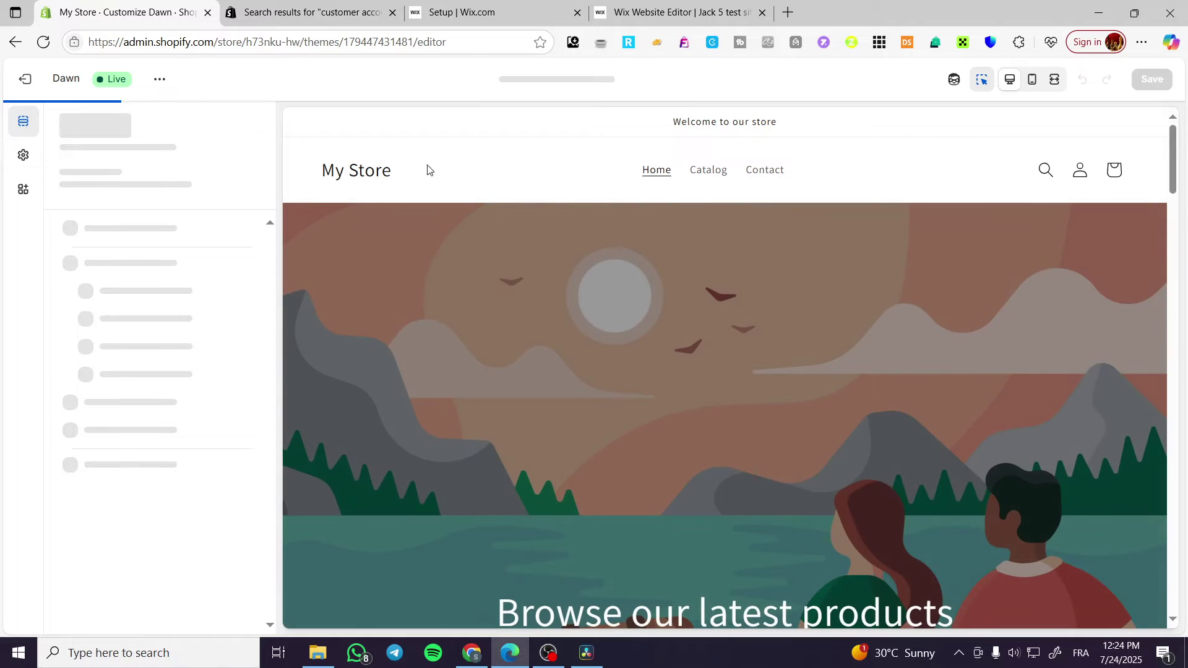
{"action": "scroll", "coordinate": [782, 369], "scroll_direction": "down", "scroll_amount": 5}
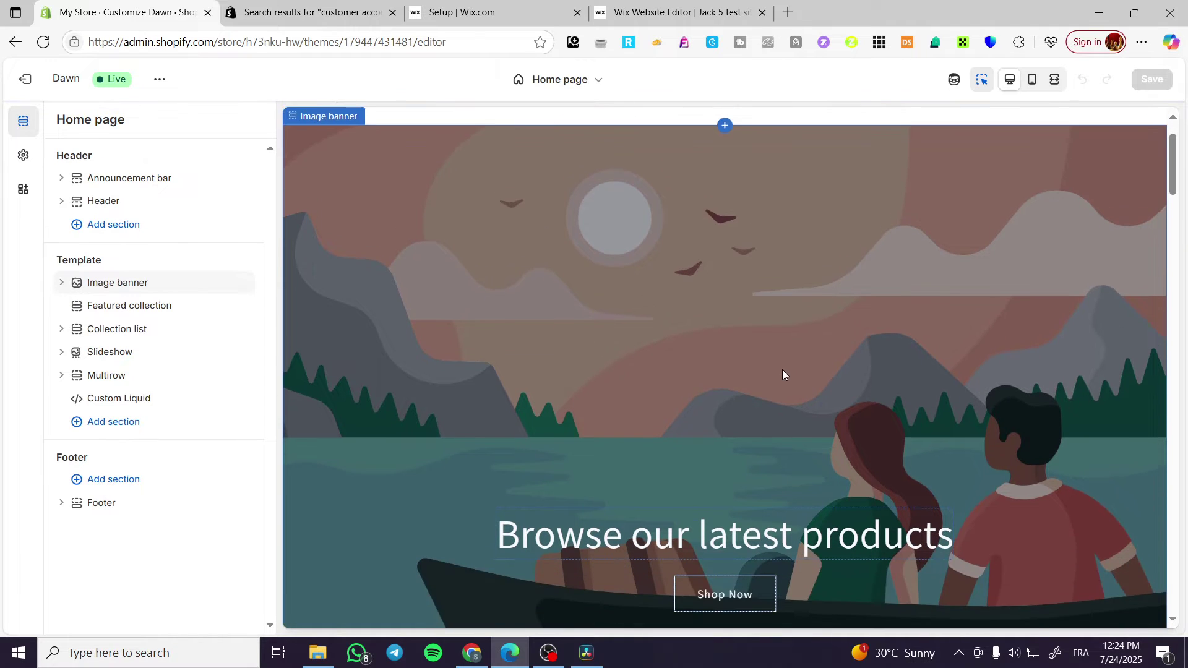
{"action": "left_click", "coordinate": [802, 437]}
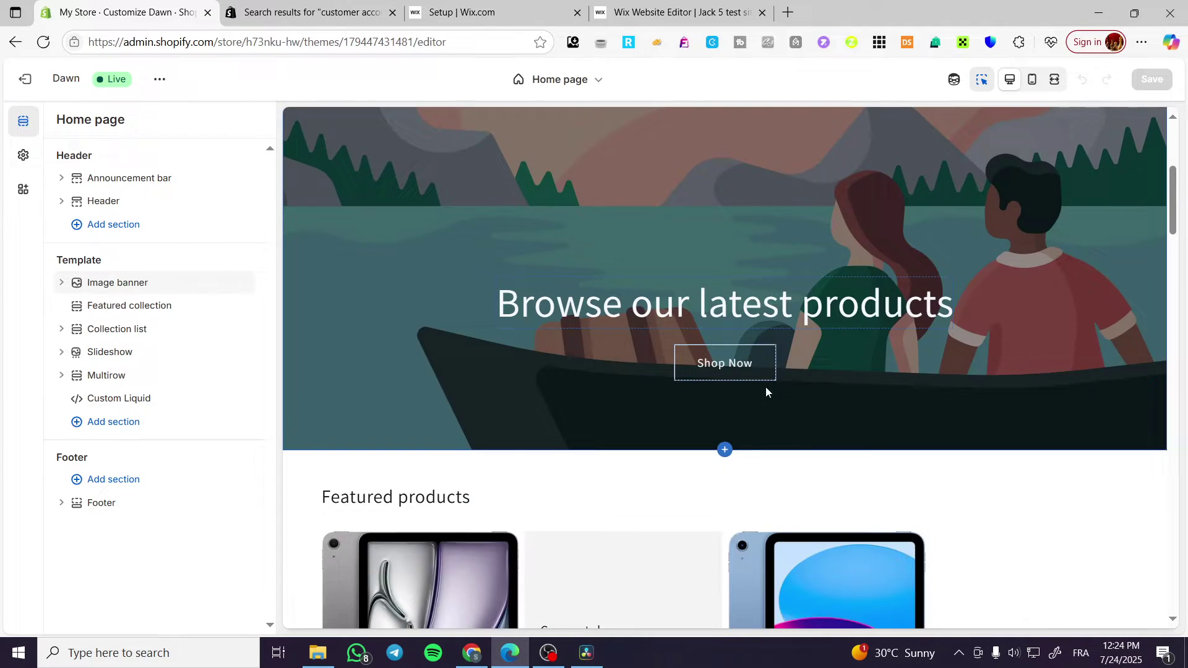
{"action": "scroll", "coordinate": [765, 390], "scroll_direction": "up", "scroll_amount": 5}
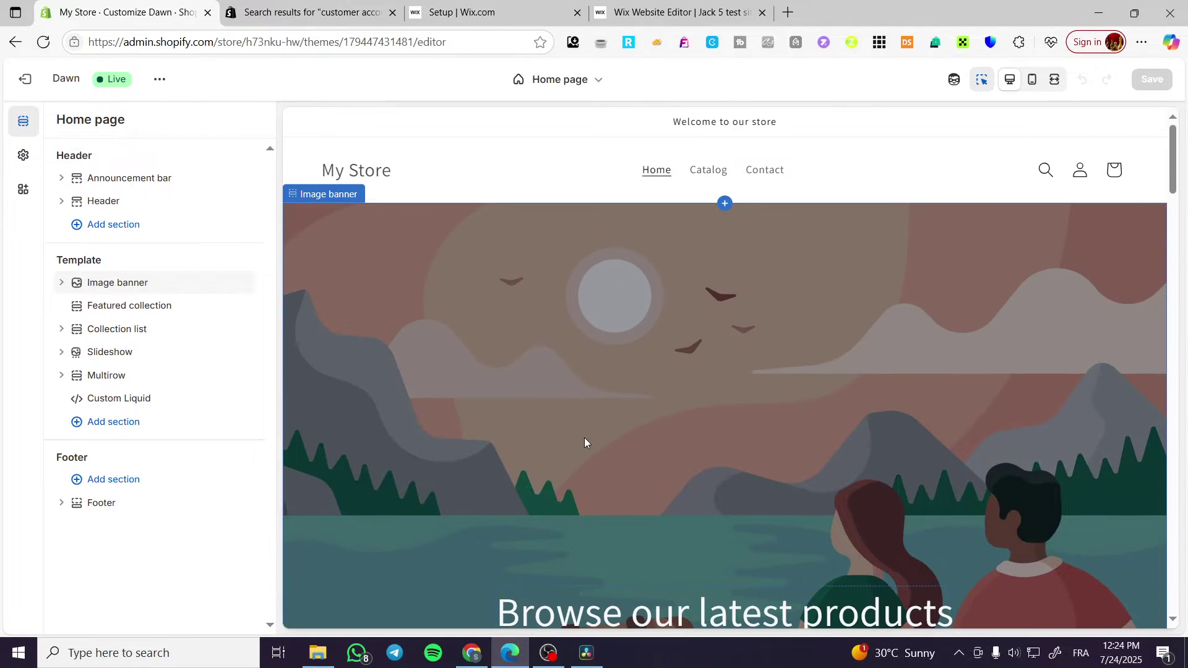
{"action": "left_click", "coordinate": [564, 87]}
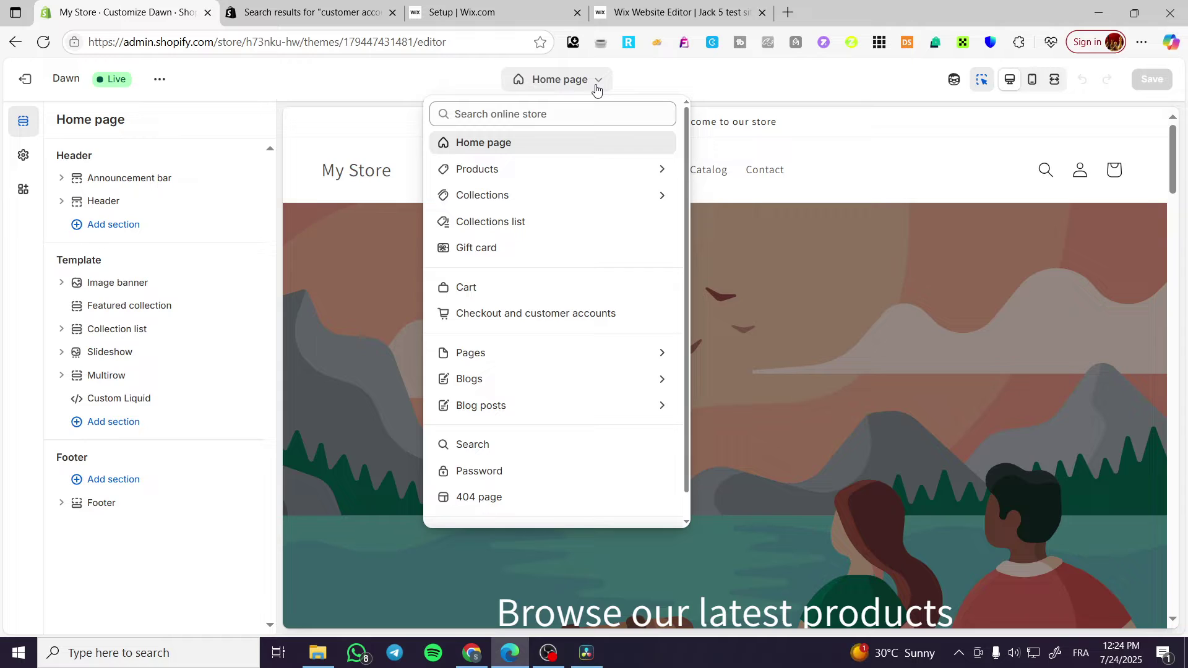
{"action": "scroll", "coordinate": [604, 180], "scroll_direction": "down", "scroll_amount": 1}
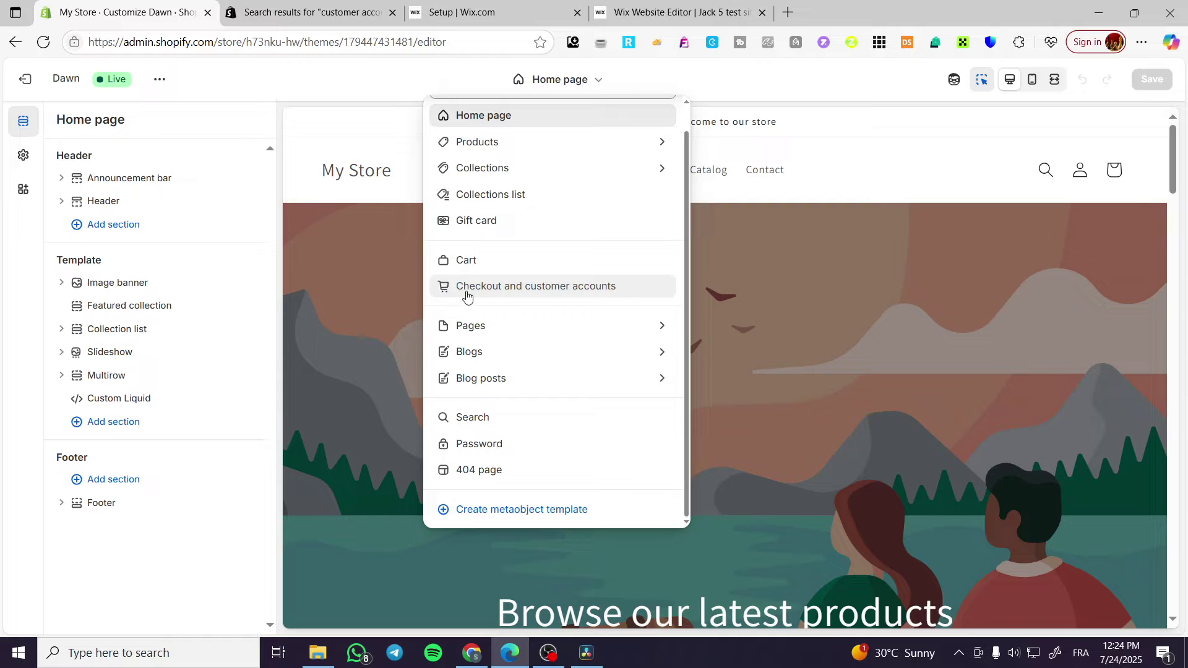
Step: Switch the editor to Checkout and customer accounts and load the Profile page
{"action": "left_click", "coordinate": [588, 293]}
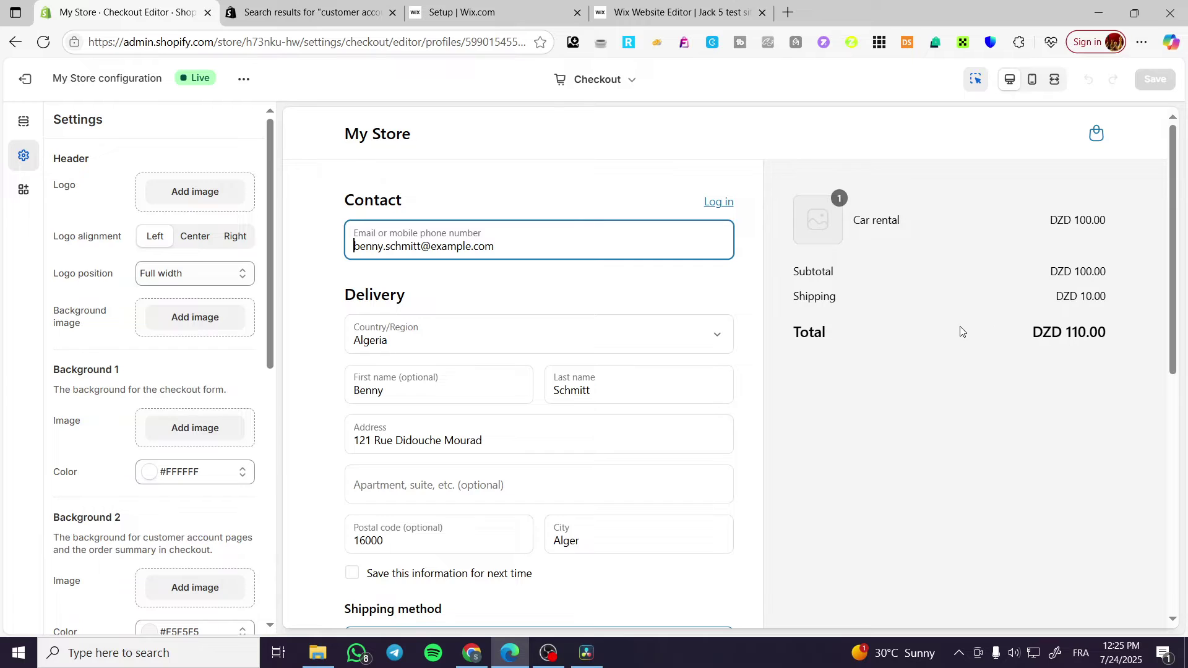
{"action": "scroll", "coordinate": [573, 299], "scroll_direction": "down", "scroll_amount": 8}
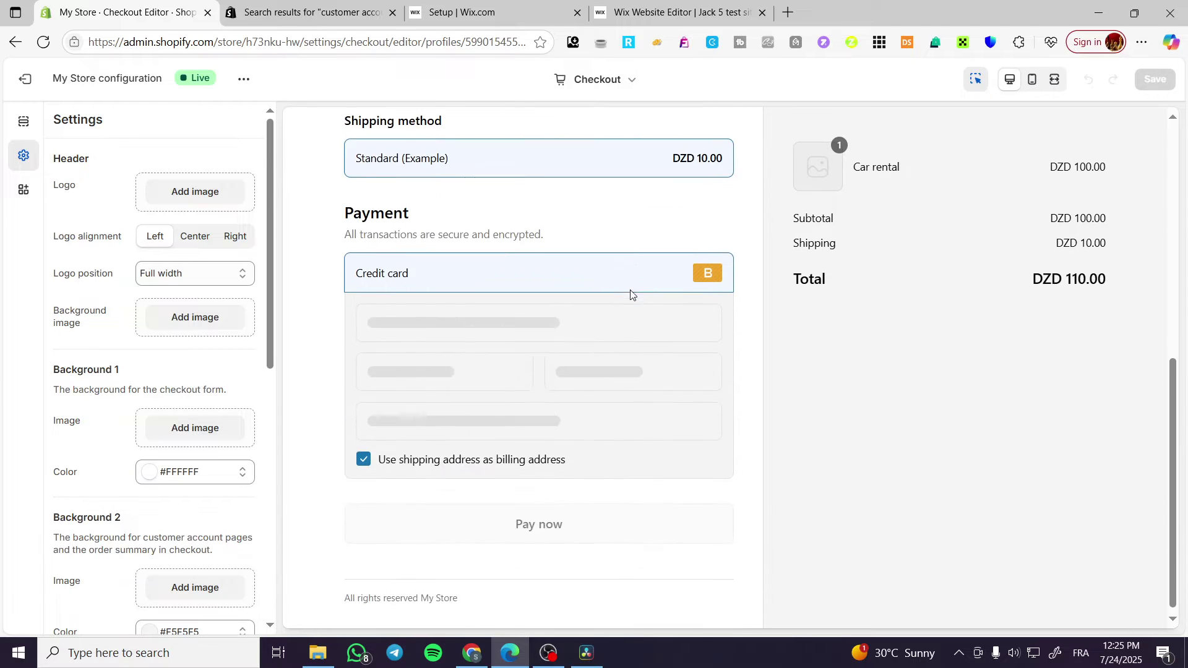
{"action": "scroll", "coordinate": [433, 269], "scroll_direction": "up", "scroll_amount": 8}
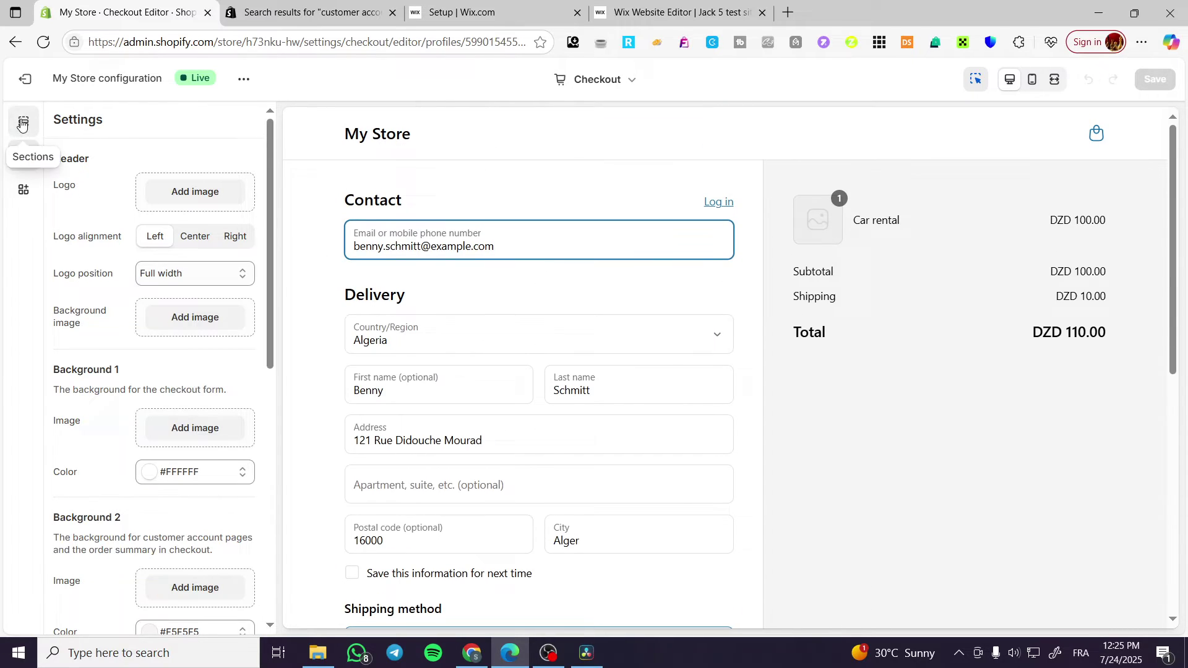
{"action": "left_click", "coordinate": [610, 79]}
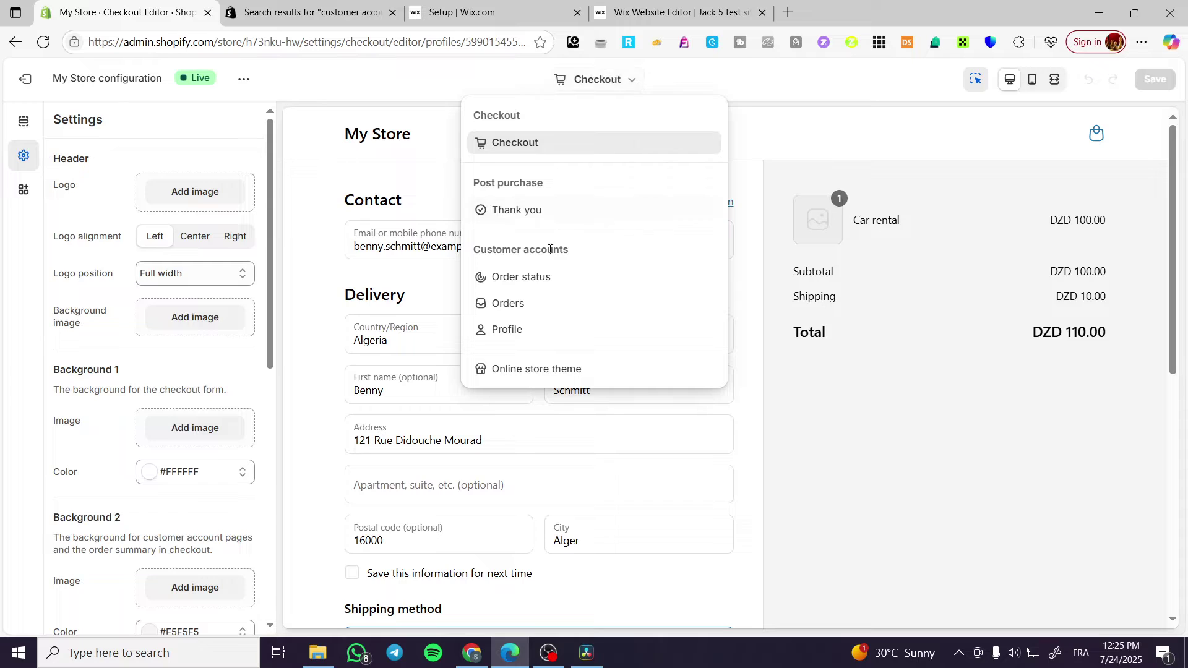
{"action": "left_click", "coordinate": [537, 331]}
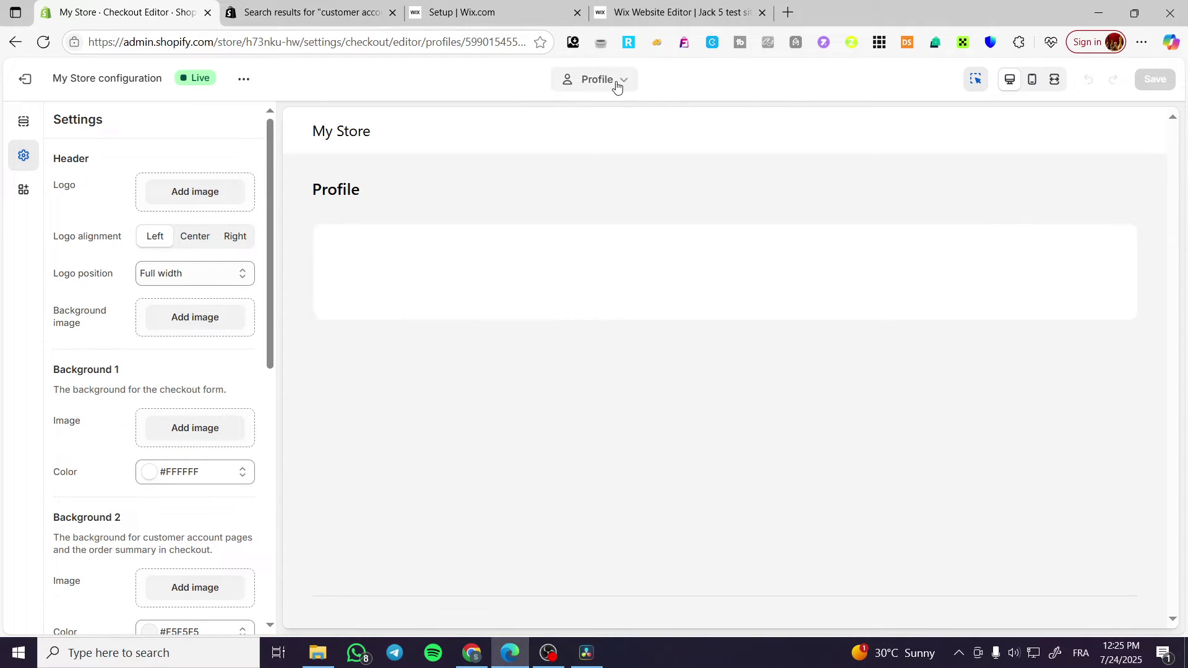
{"action": "left_click", "coordinate": [616, 86]}
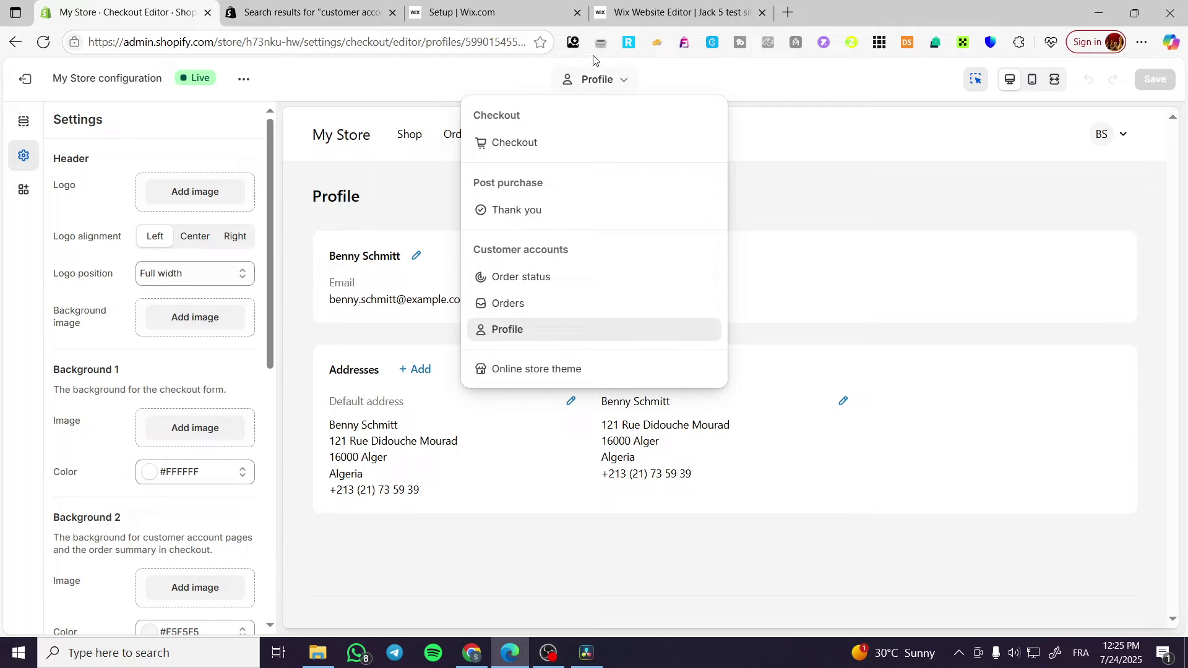
Step: List the Profile page sections and check Announcement, Main and Footer for addable blocks
{"action": "left_click", "coordinate": [605, 85]}
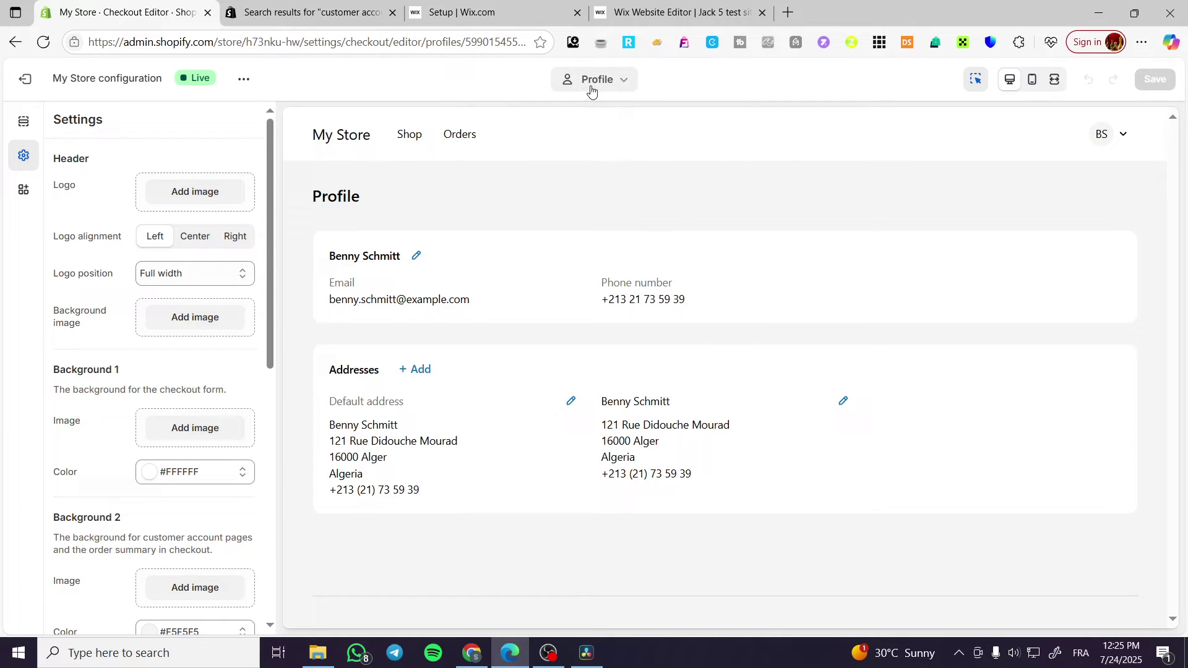
{"action": "left_click", "coordinate": [24, 122]}
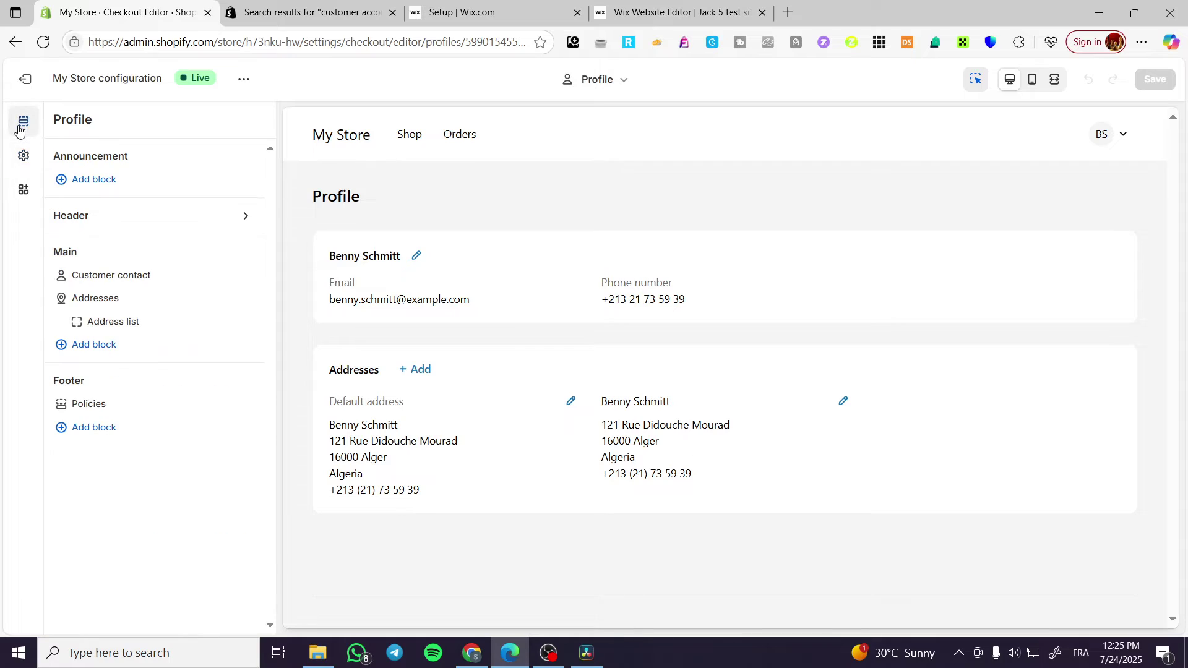
{"action": "left_click", "coordinate": [93, 183]}
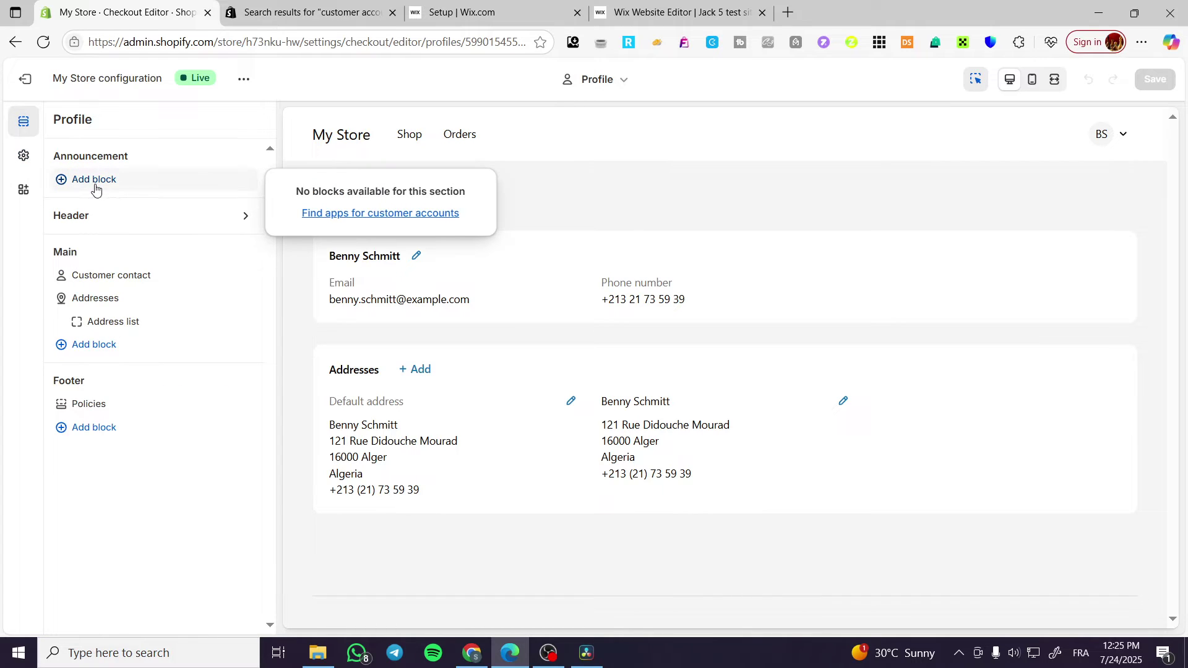
{"action": "left_click", "coordinate": [122, 309]}
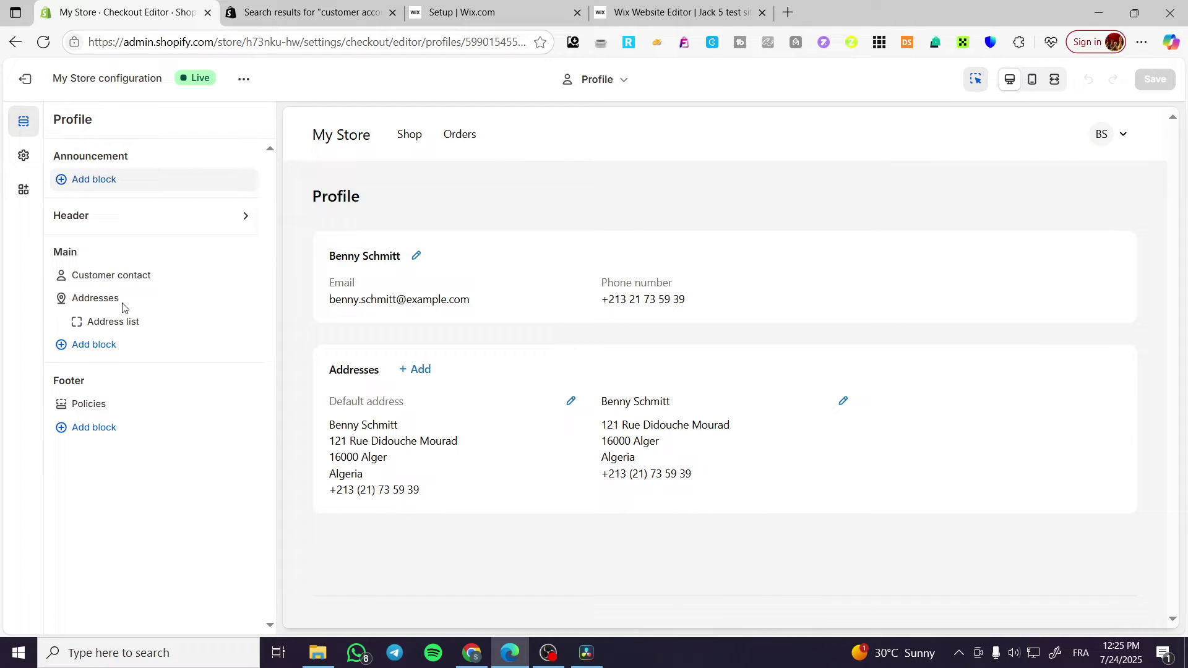
{"action": "left_click", "coordinate": [95, 345]}
{"action": "left_click", "coordinate": [110, 427]}
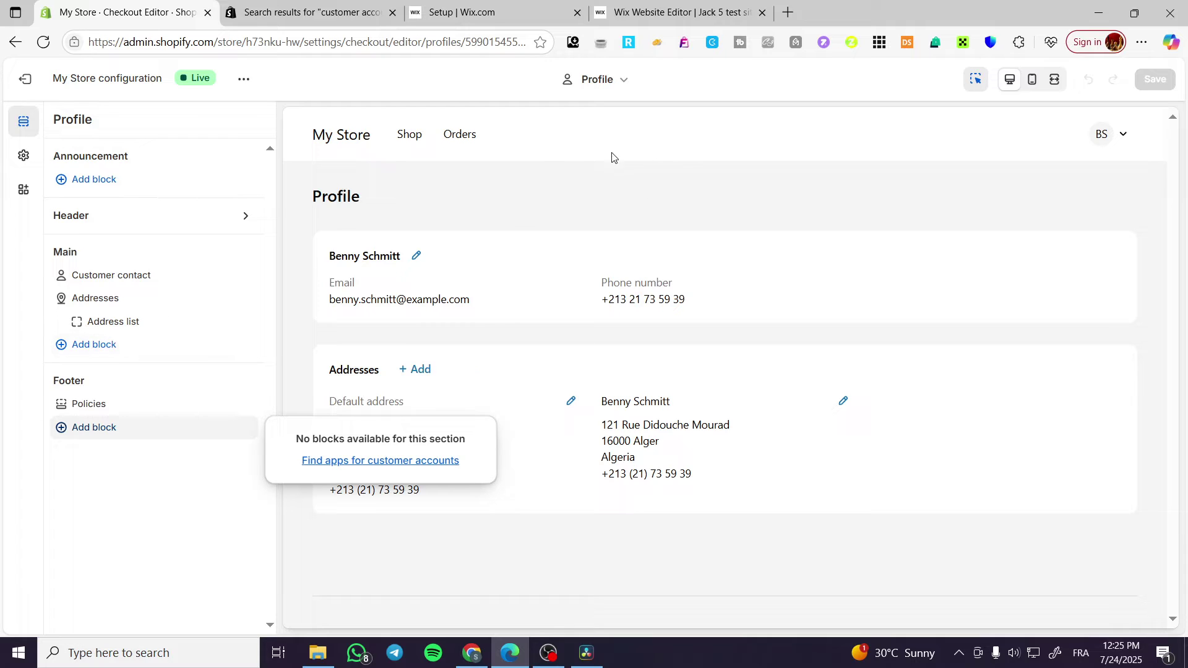
{"action": "left_click", "coordinate": [772, 559]}
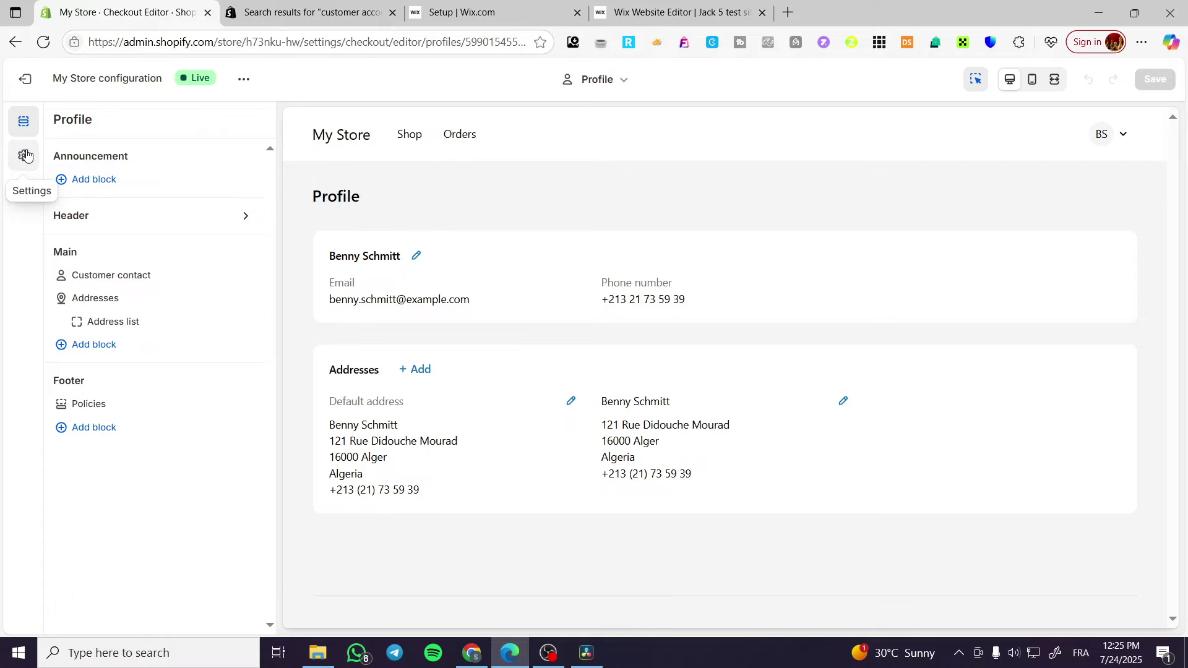
Step: Try centering the header logo, then set its alignment back to left
{"action": "left_click", "coordinate": [25, 157]}
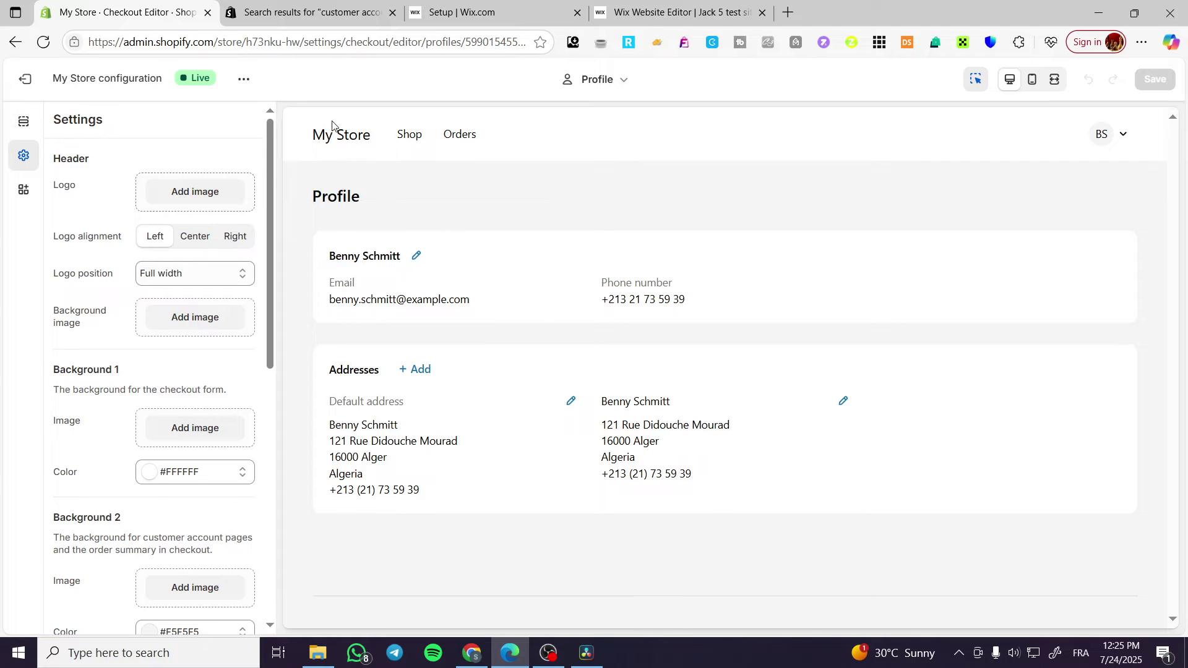
{"action": "left_click", "coordinate": [206, 240]}
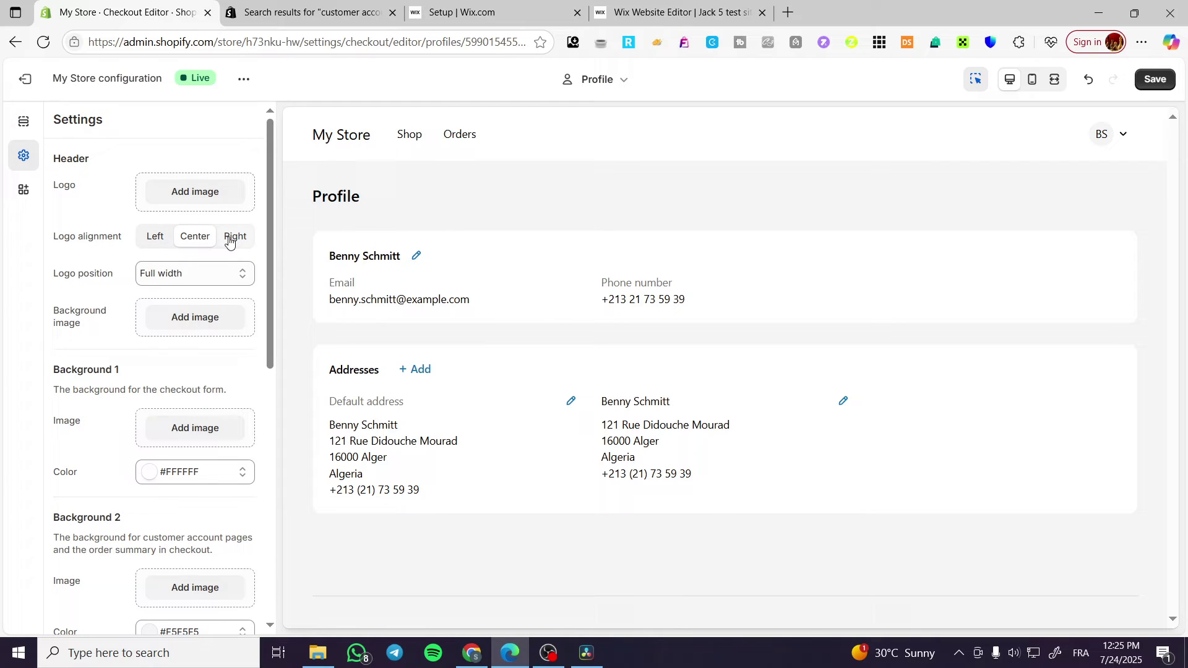
{"action": "left_click", "coordinate": [156, 237]}
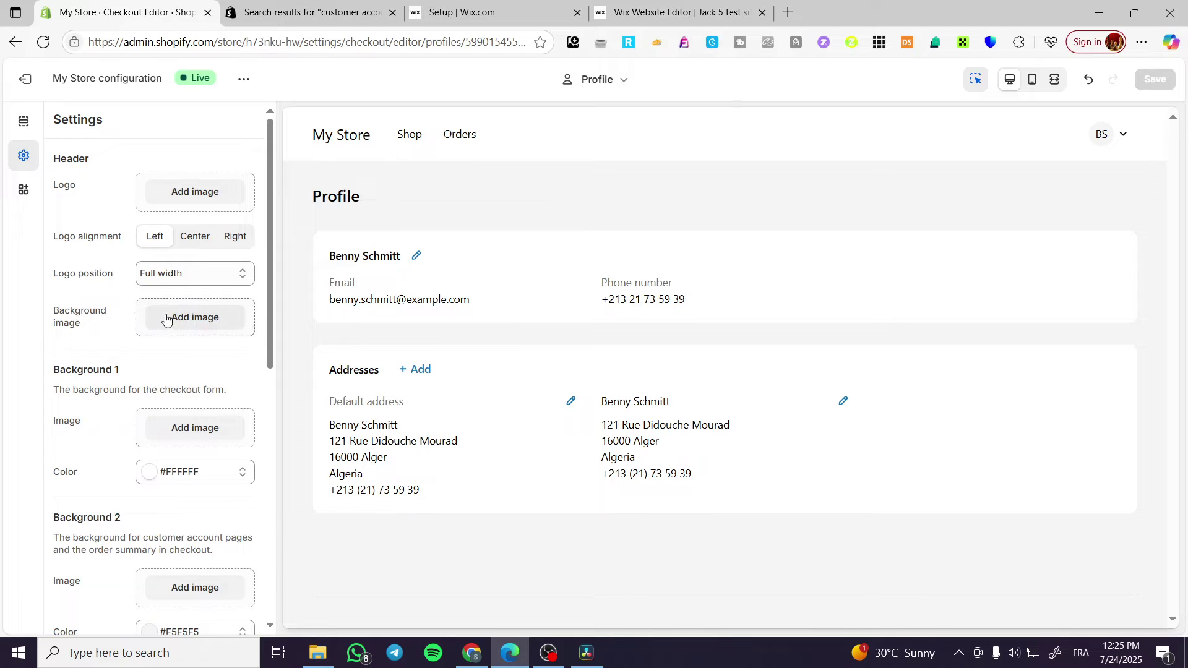
{"action": "scroll", "coordinate": [195, 415], "scroll_direction": "down", "scroll_amount": 2}
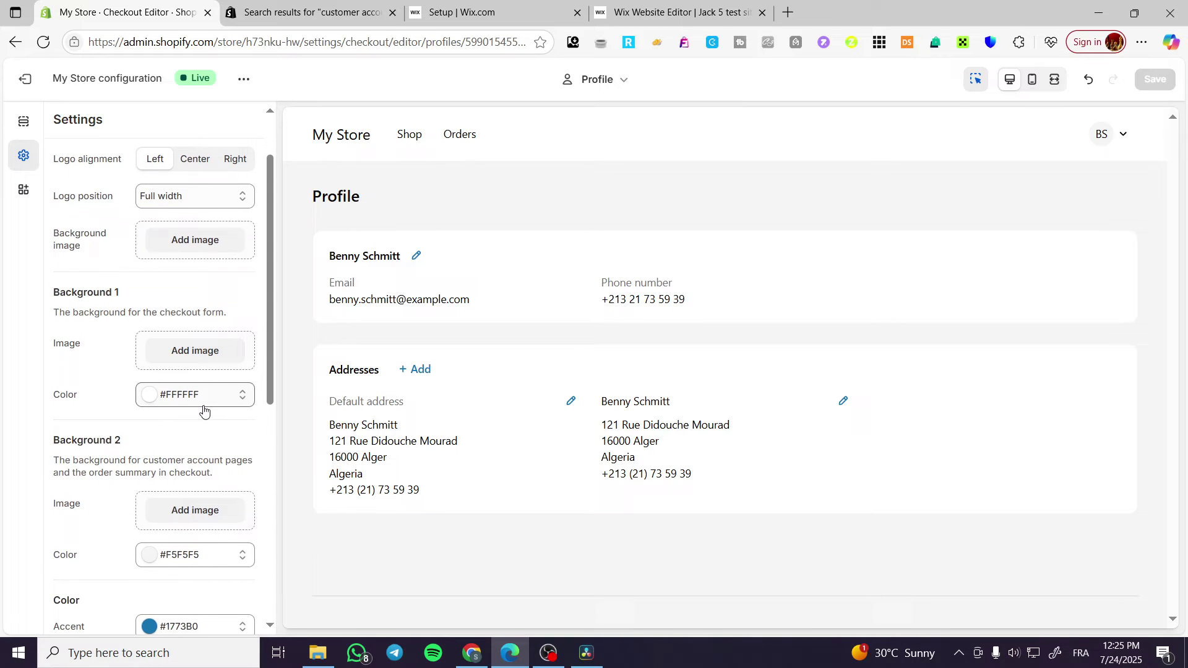
Step: Try blue for the checkout form Background 1 colour, then revert it to white #FFFFFF
{"action": "left_click", "coordinate": [206, 403]}
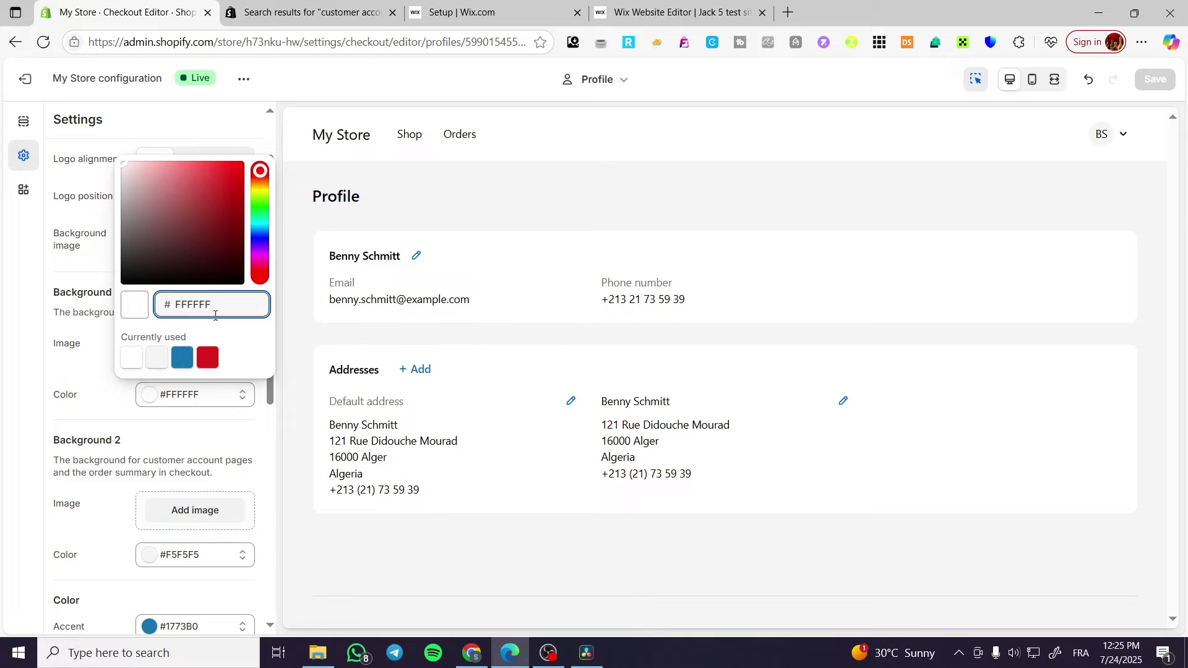
{"action": "left_click", "coordinate": [189, 363]}
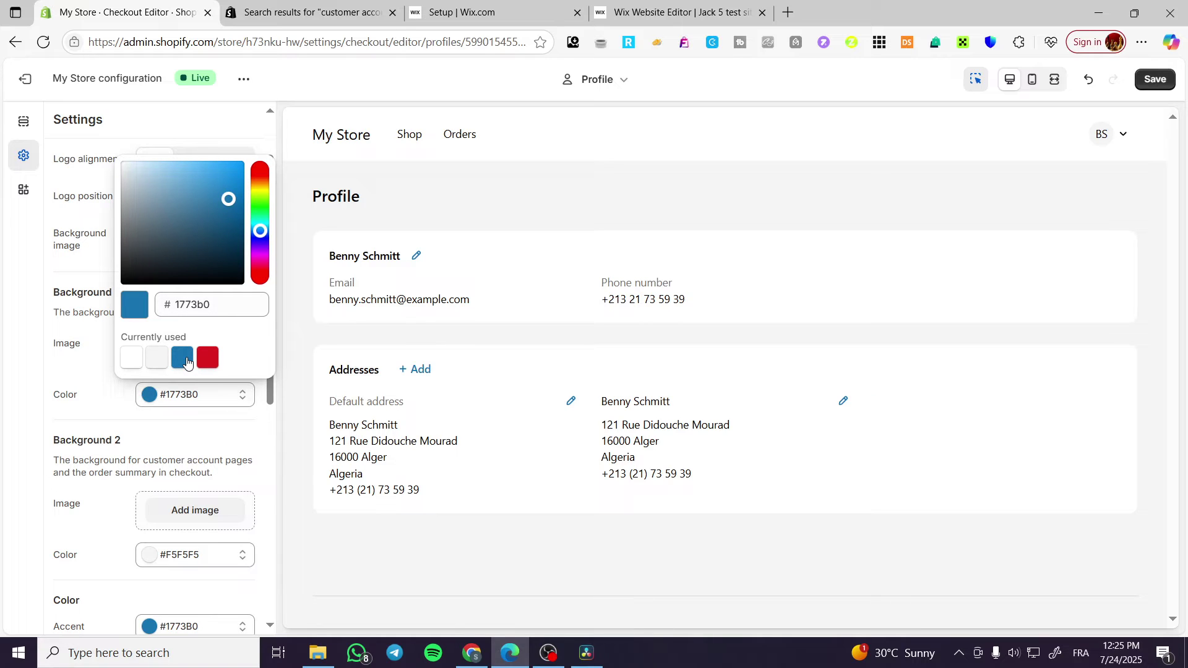
{"action": "left_click", "coordinate": [126, 365]}
{"action": "left_click", "coordinate": [96, 414]}
Step: Leave the checkout editor and go to the 'customer account hub' App Store search results
{"action": "scroll", "coordinate": [186, 393], "scroll_direction": "up", "scroll_amount": 1}
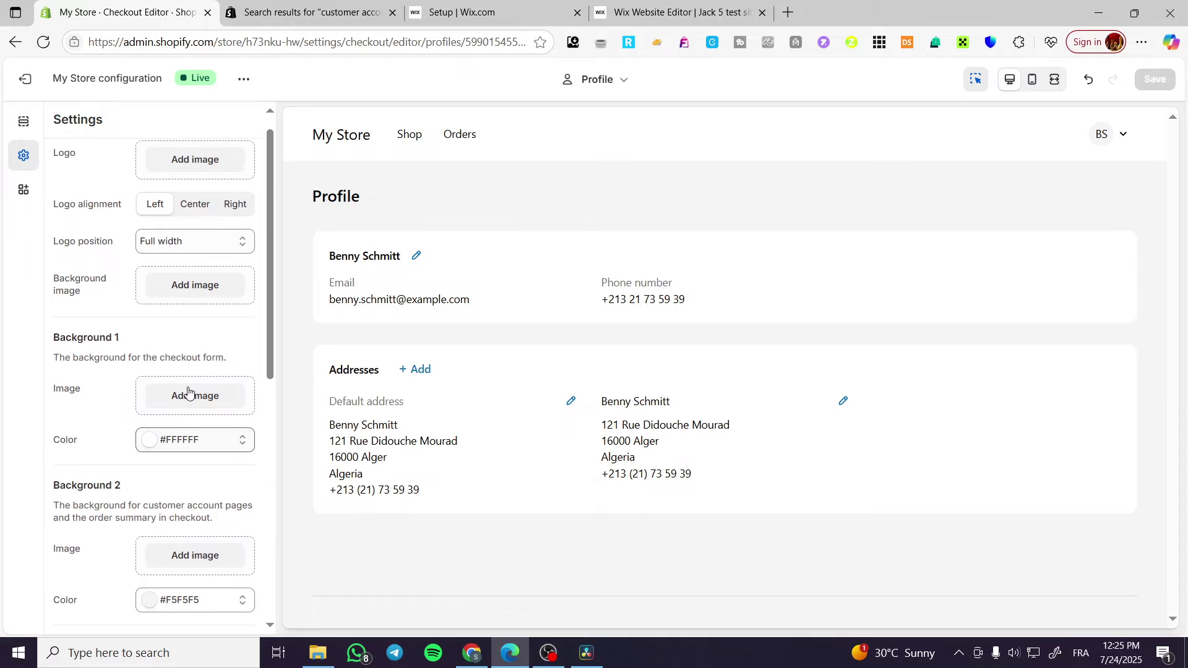
{"action": "scroll", "coordinate": [189, 391], "scroll_direction": "down", "scroll_amount": 1}
{"action": "scroll", "coordinate": [205, 497], "scroll_direction": "down", "scroll_amount": 2}
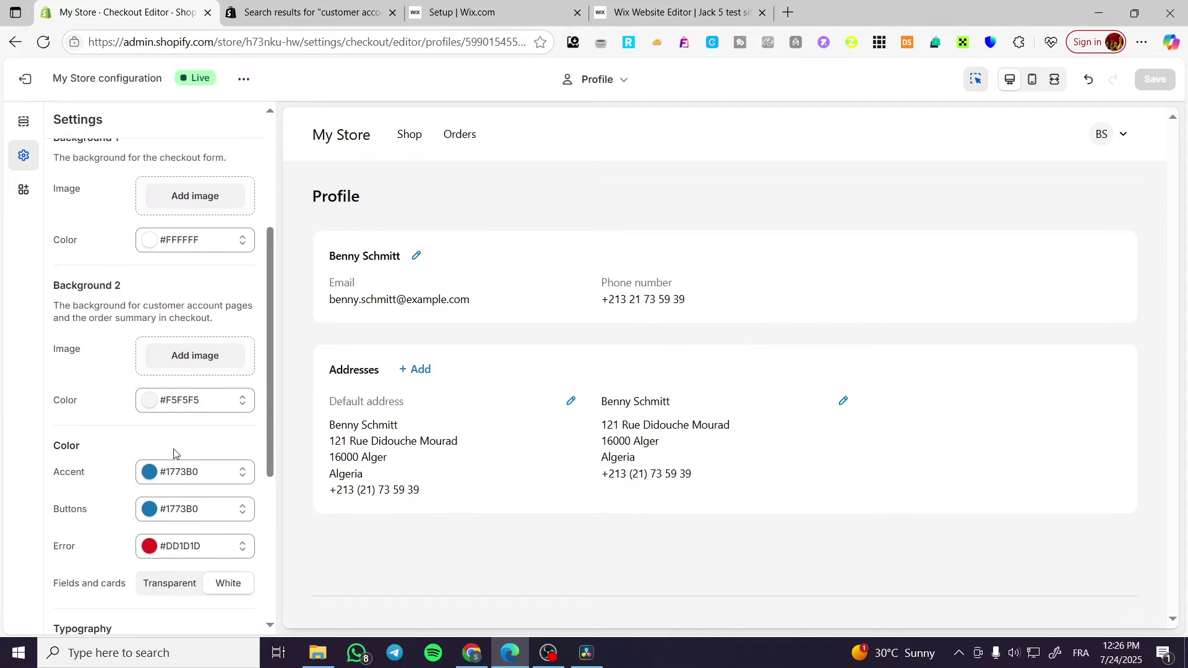
{"action": "scroll", "coordinate": [174, 453], "scroll_direction": "down", "scroll_amount": 1}
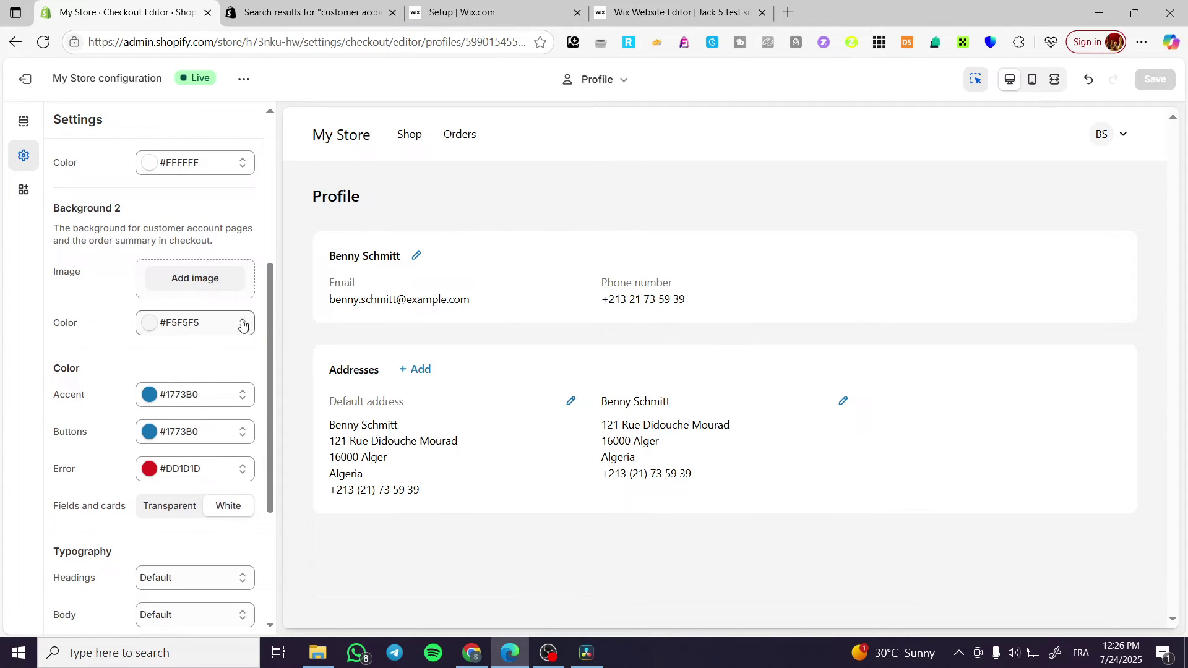
{"action": "scroll", "coordinate": [220, 372], "scroll_direction": "up", "scroll_amount": 4}
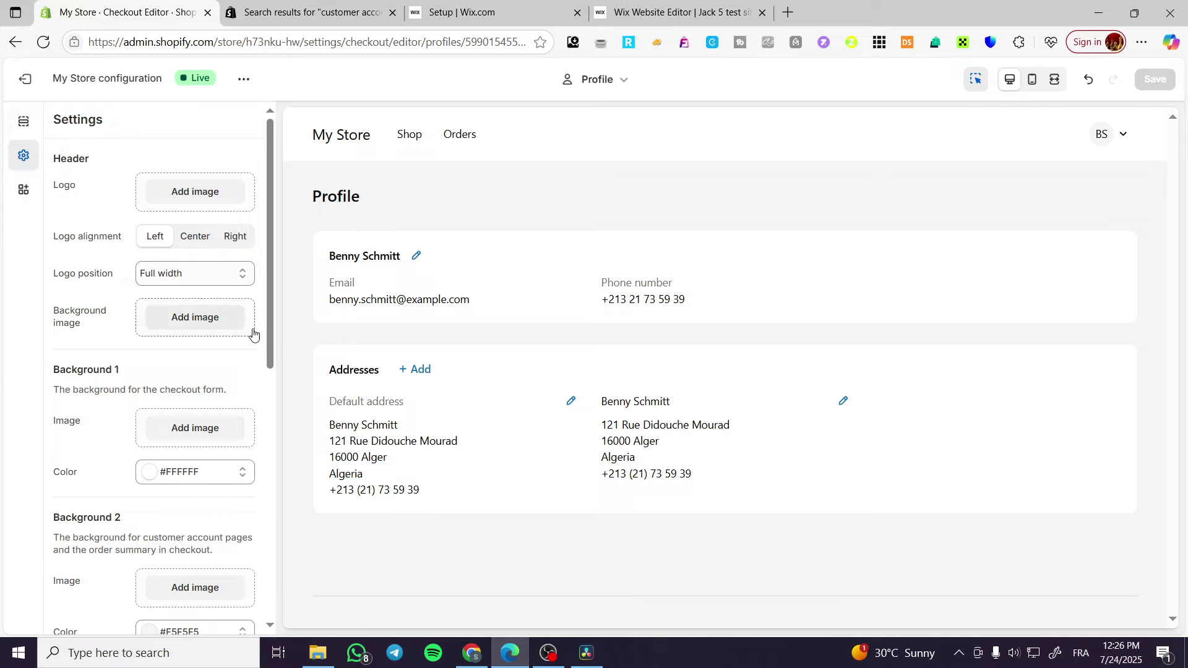
{"action": "scroll", "coordinate": [207, 483], "scroll_direction": "down", "scroll_amount": 7}
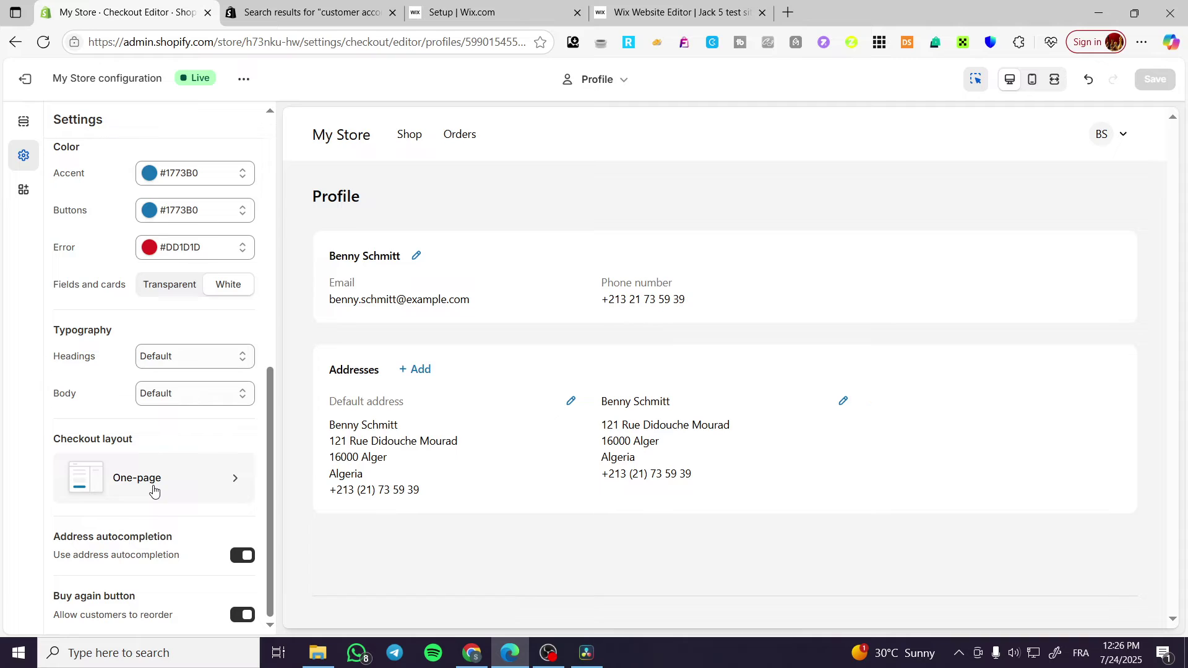
{"action": "scroll", "coordinate": [153, 490], "scroll_direction": "up", "scroll_amount": 7}
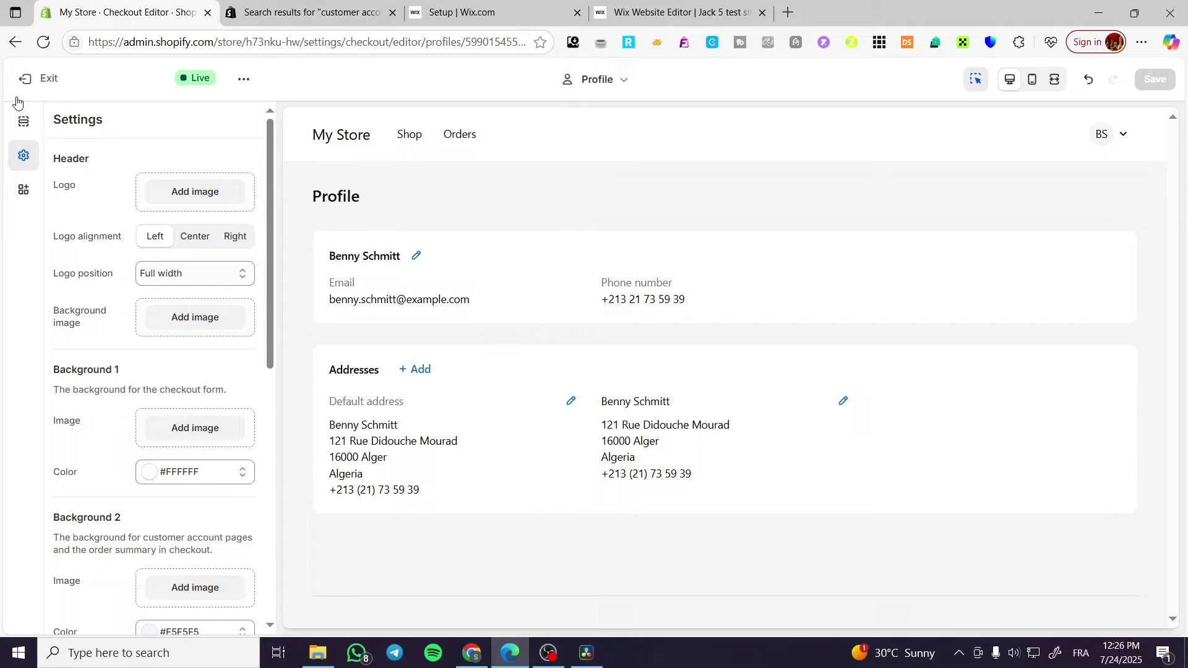
{"action": "left_click", "coordinate": [26, 79]}
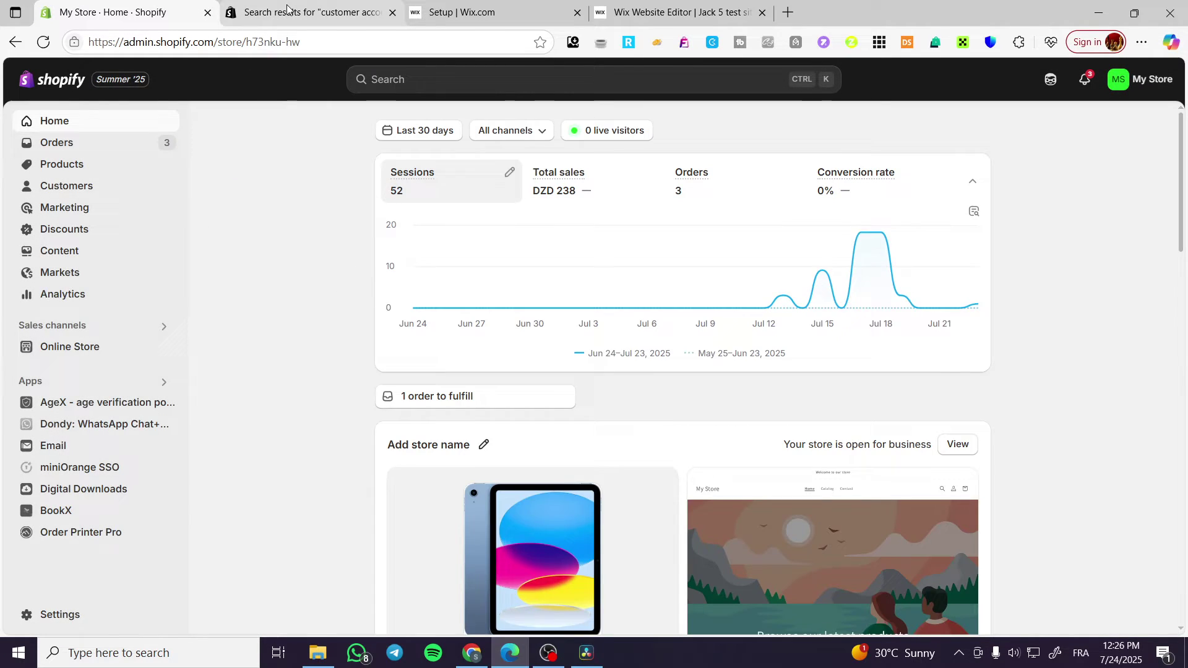
{"action": "left_click", "coordinate": [293, 3]}
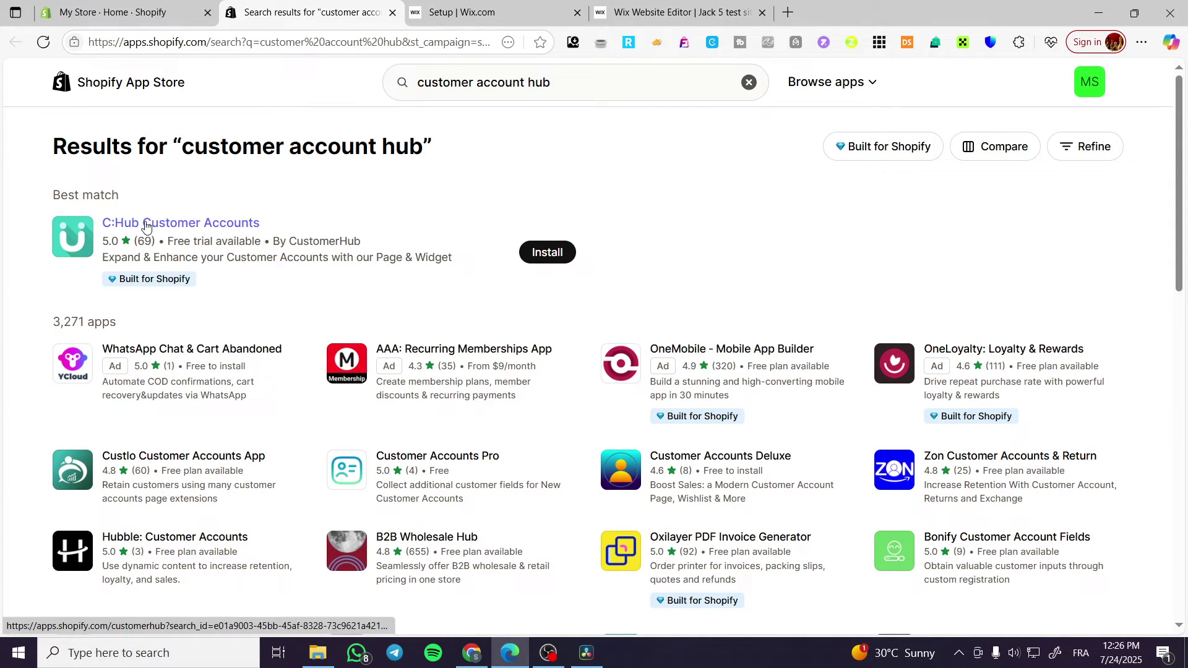
Step: Open the C:Hub Customer Accounts listing from the search results and start its install
{"action": "left_click", "coordinate": [249, 227]}
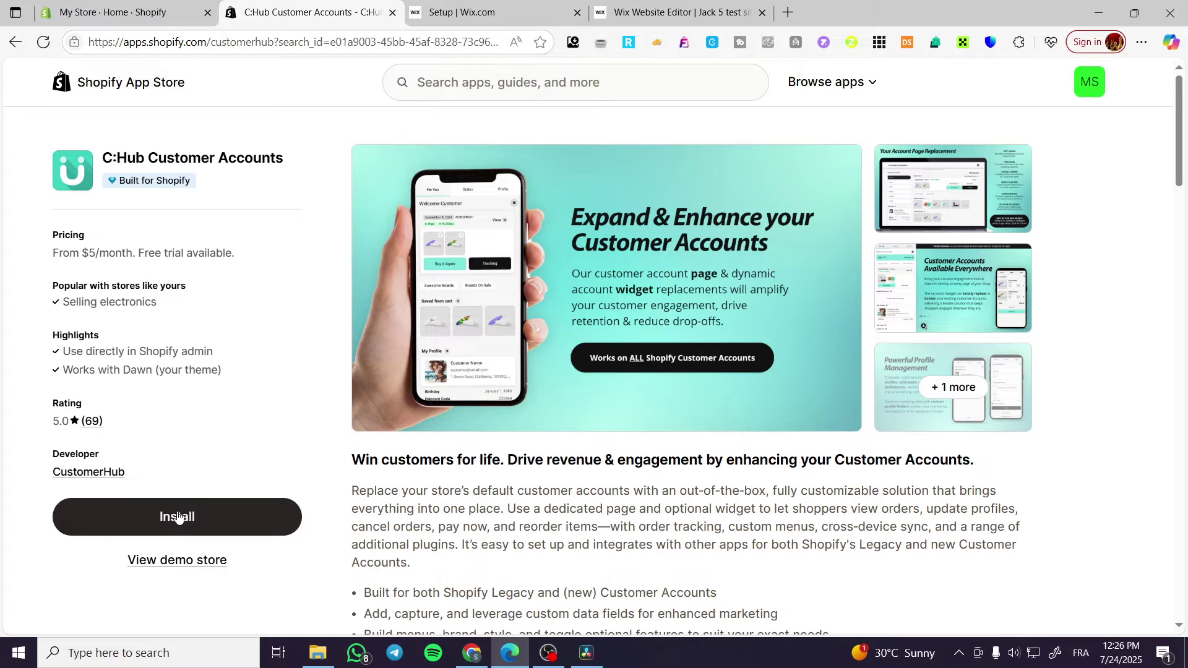
{"action": "left_click", "coordinate": [178, 518]}
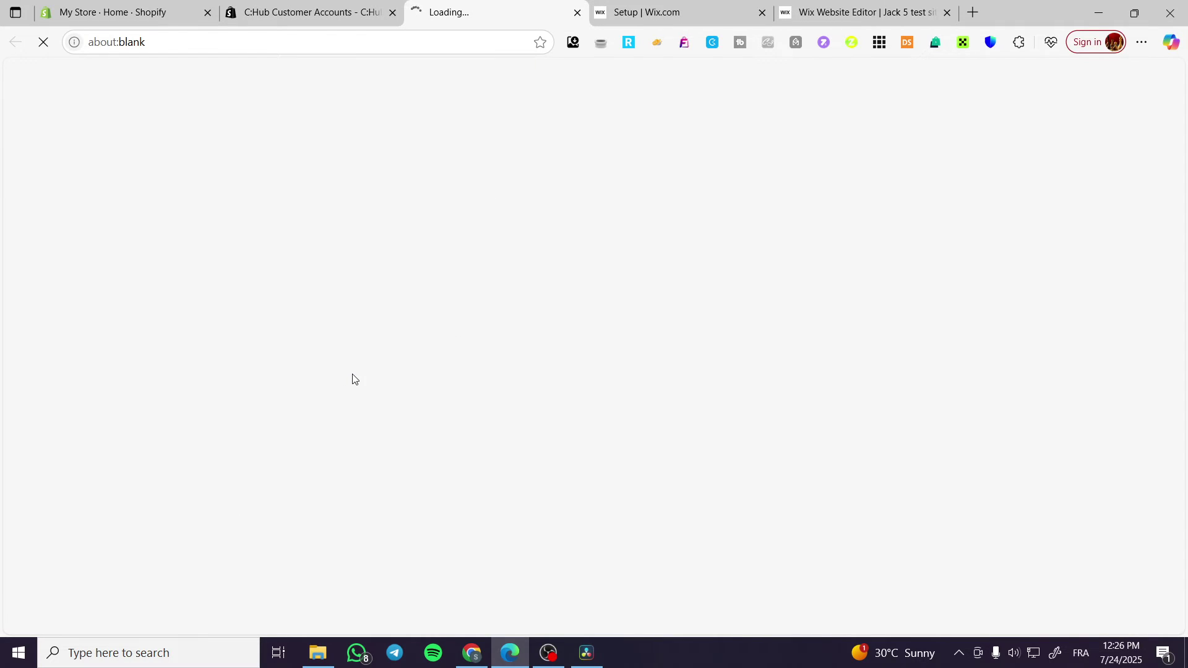
{"action": "left_click", "coordinate": [360, 14]}
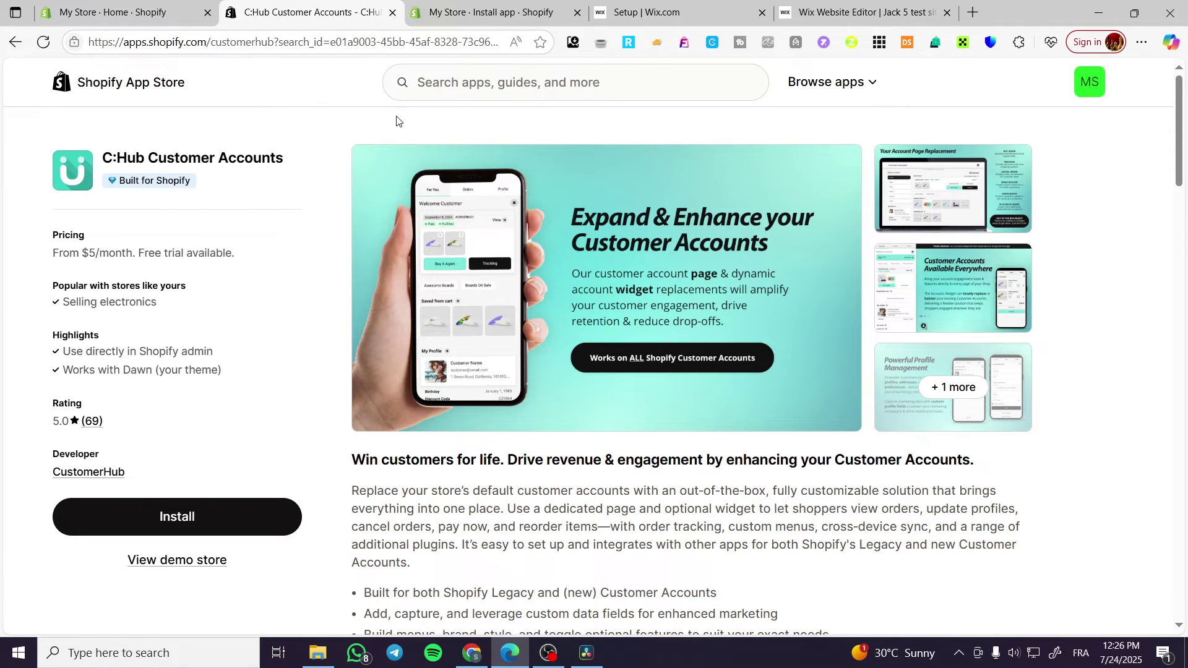
{"action": "left_click_drag", "start_coordinate": [115, 157], "coordinate": [291, 154]}
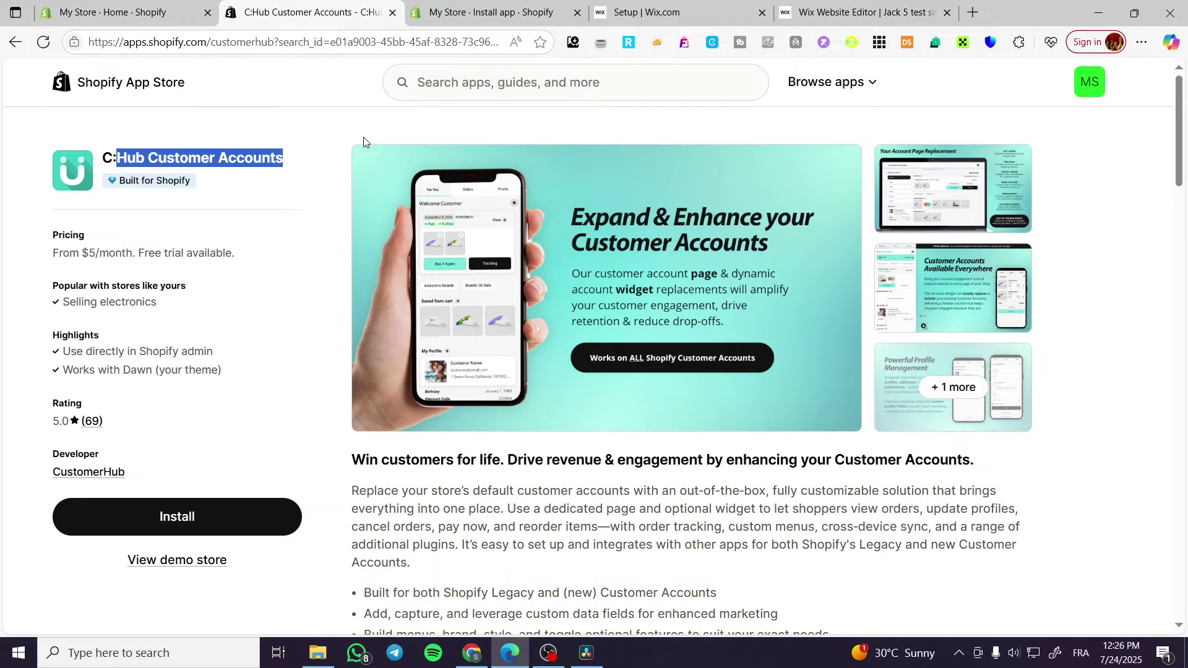
Step: Approve the C:Hub Customer Accounts data access request and open the installed app in the admin
{"action": "left_click", "coordinate": [515, 6]}
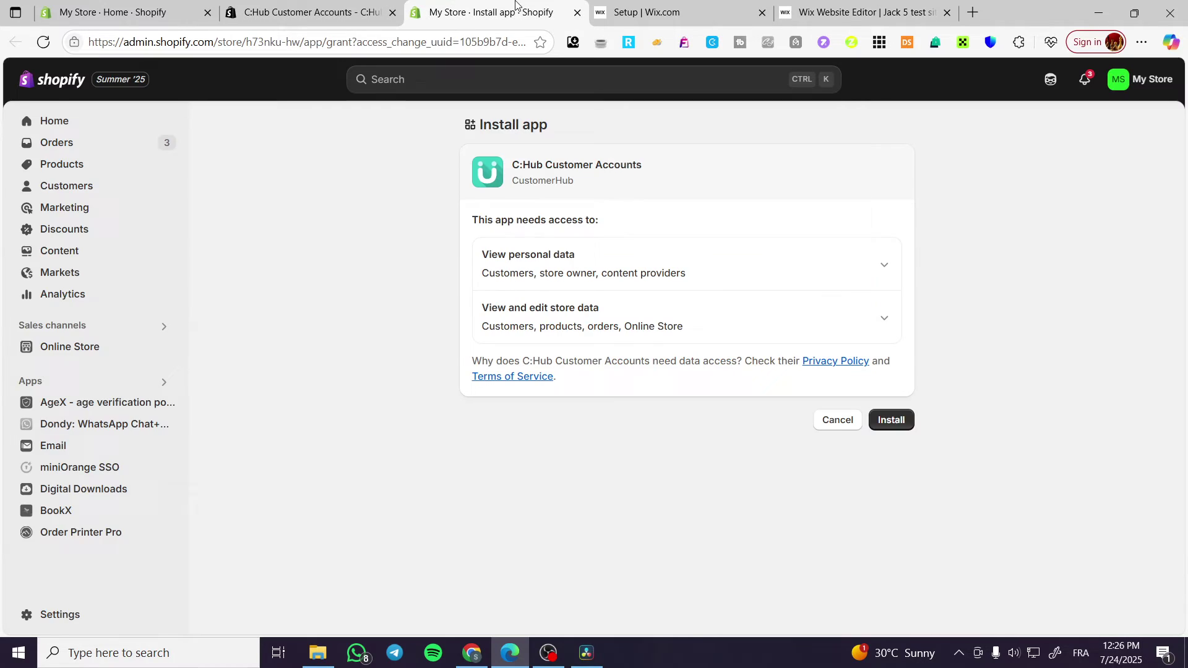
{"action": "left_click", "coordinate": [884, 419]}
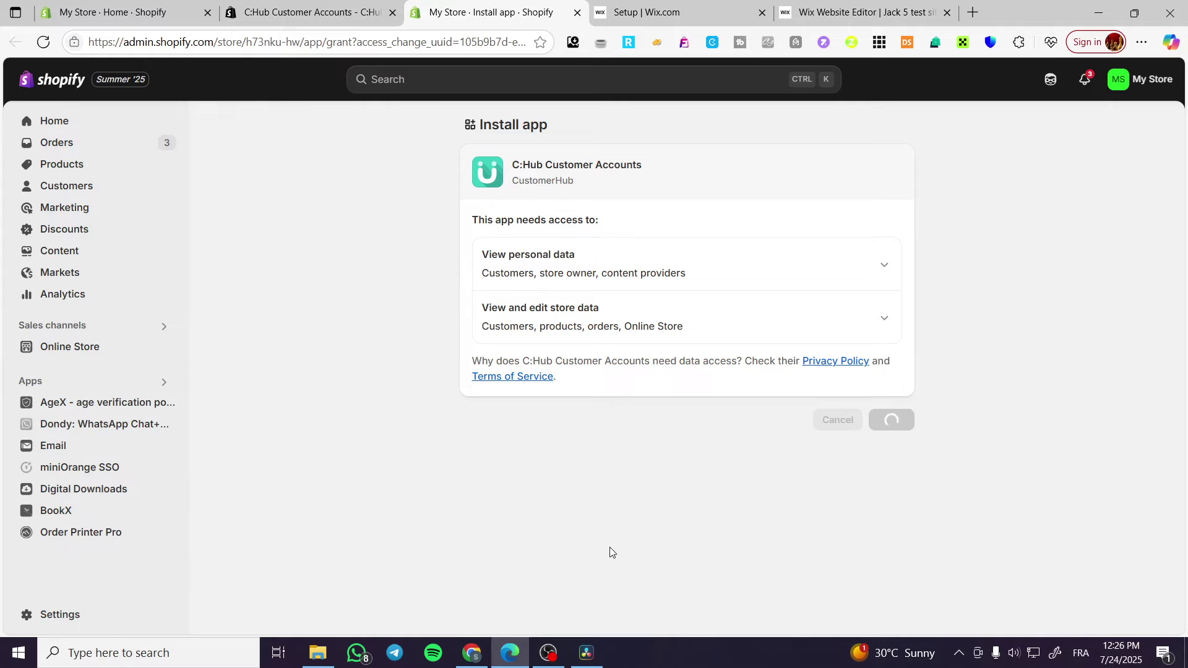
{"action": "left_click", "coordinate": [276, 12]}
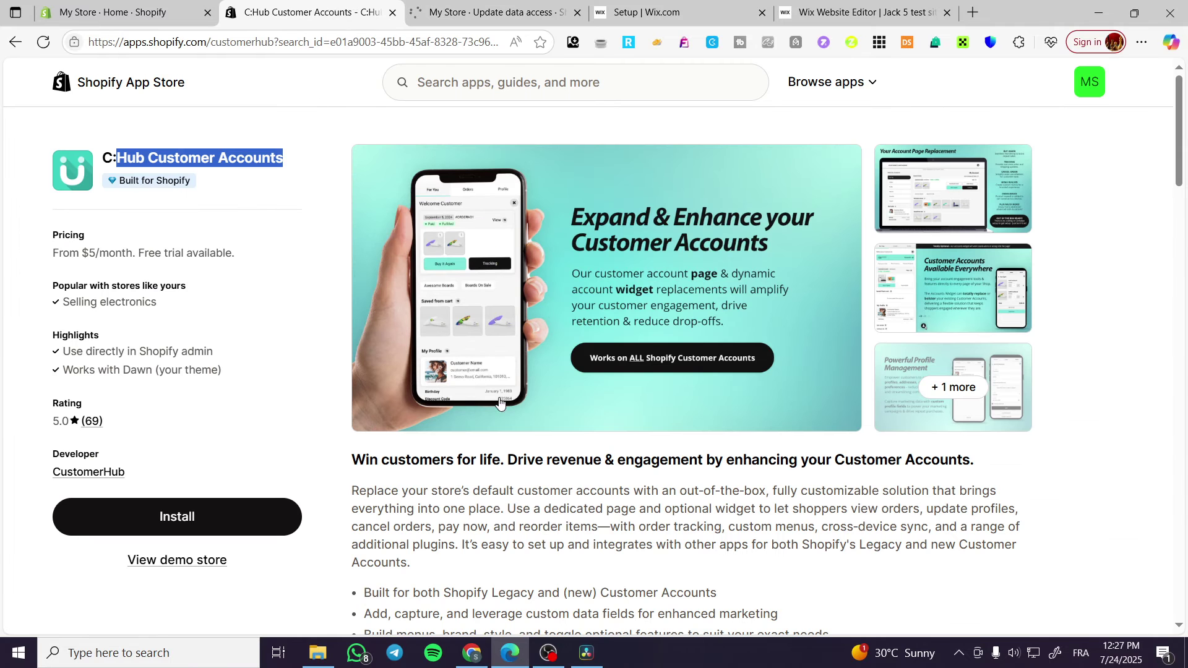
{"action": "left_click", "coordinate": [985, 216]}
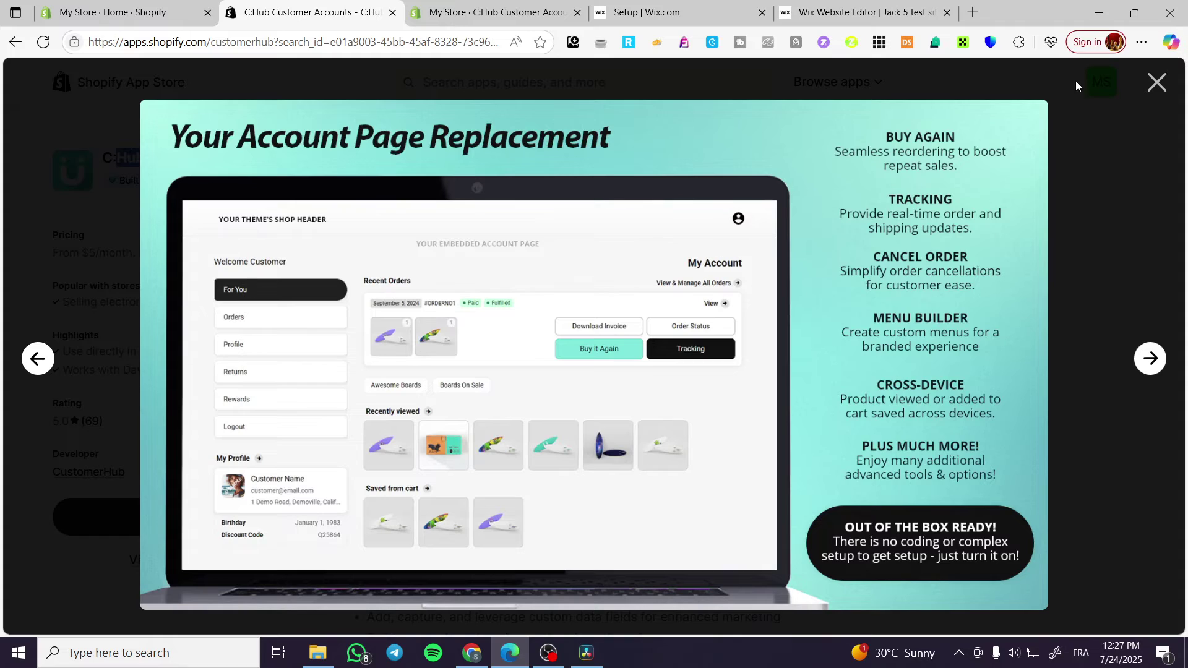
{"action": "left_click", "coordinate": [471, 5]}
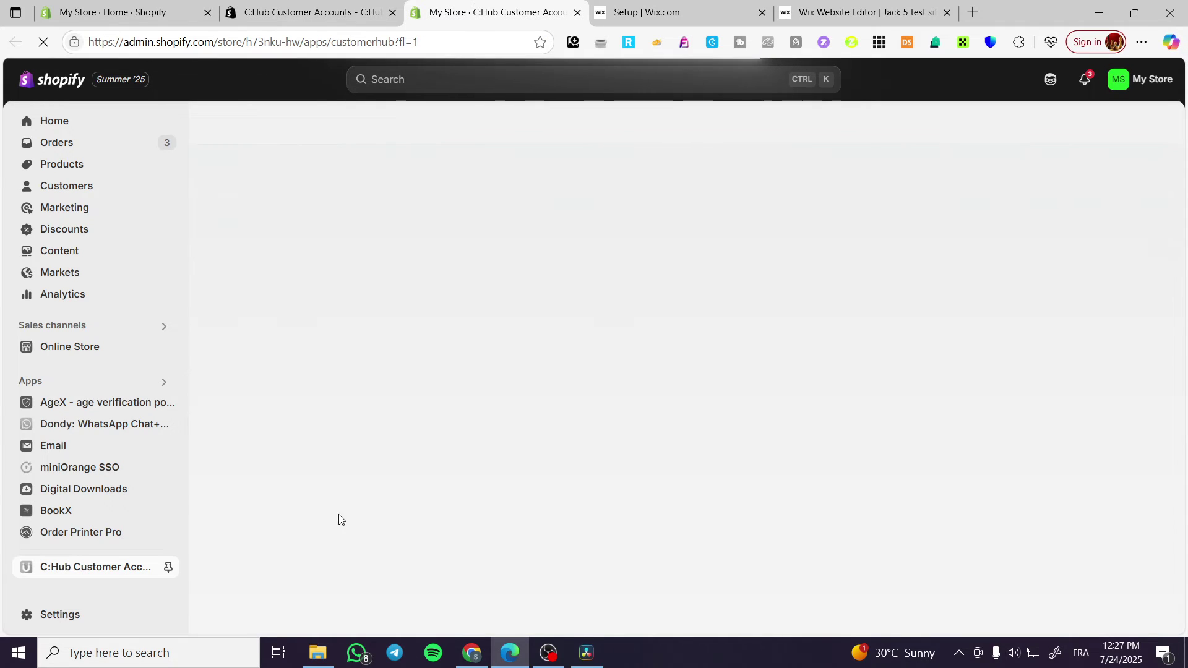
Step: Pin C:Hub Customer Accounts in the sidebar and activate the 14-day trial of the $5/month Growing tier
{"action": "left_click", "coordinate": [169, 566]}
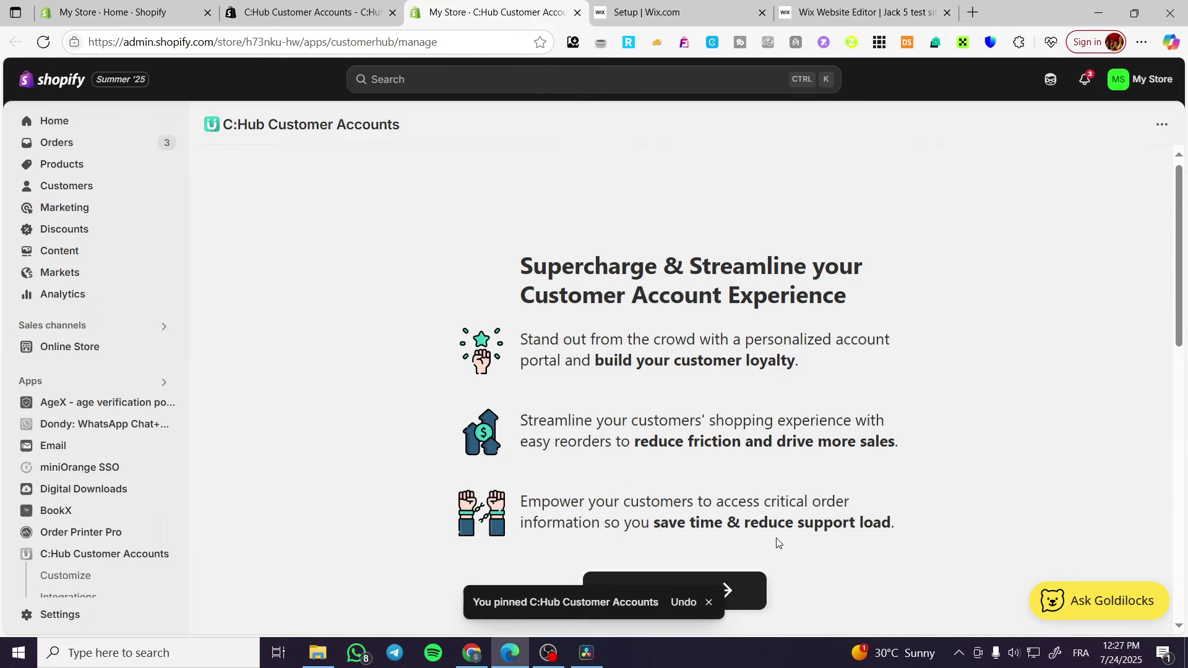
{"action": "scroll", "coordinate": [720, 402], "scroll_direction": "down", "scroll_amount": 3}
{"action": "left_click", "coordinate": [711, 379]}
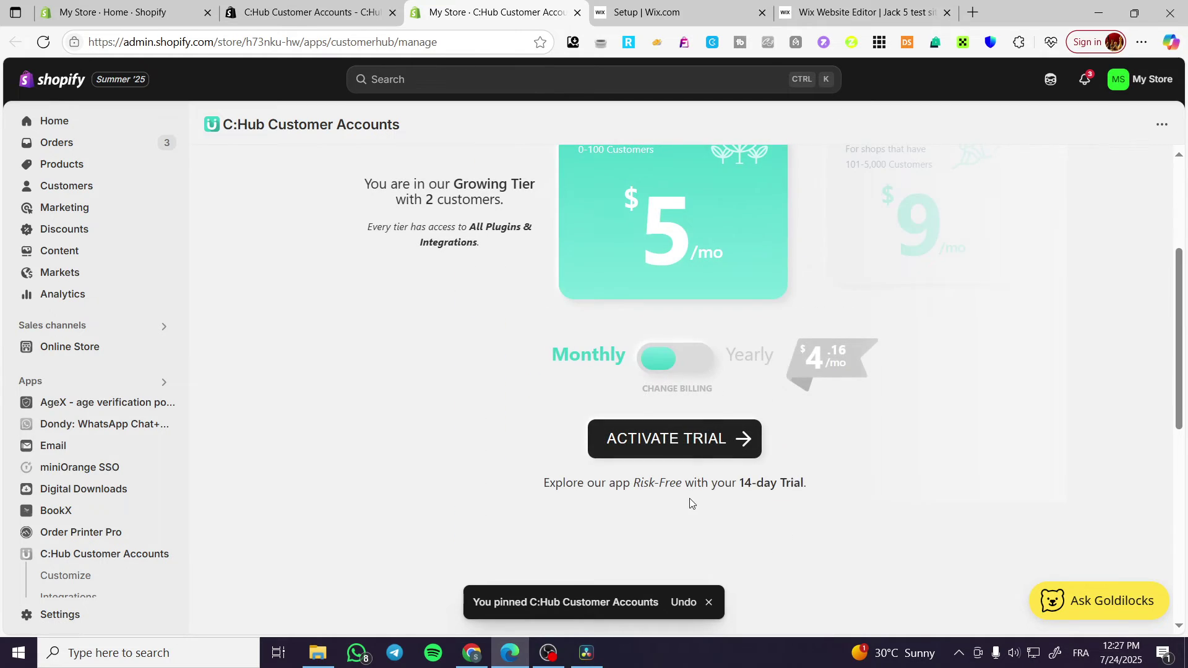
{"action": "scroll", "coordinate": [686, 520], "scroll_direction": "up", "scroll_amount": 2}
{"action": "scroll", "coordinate": [705, 513], "scroll_direction": "down", "scroll_amount": 2}
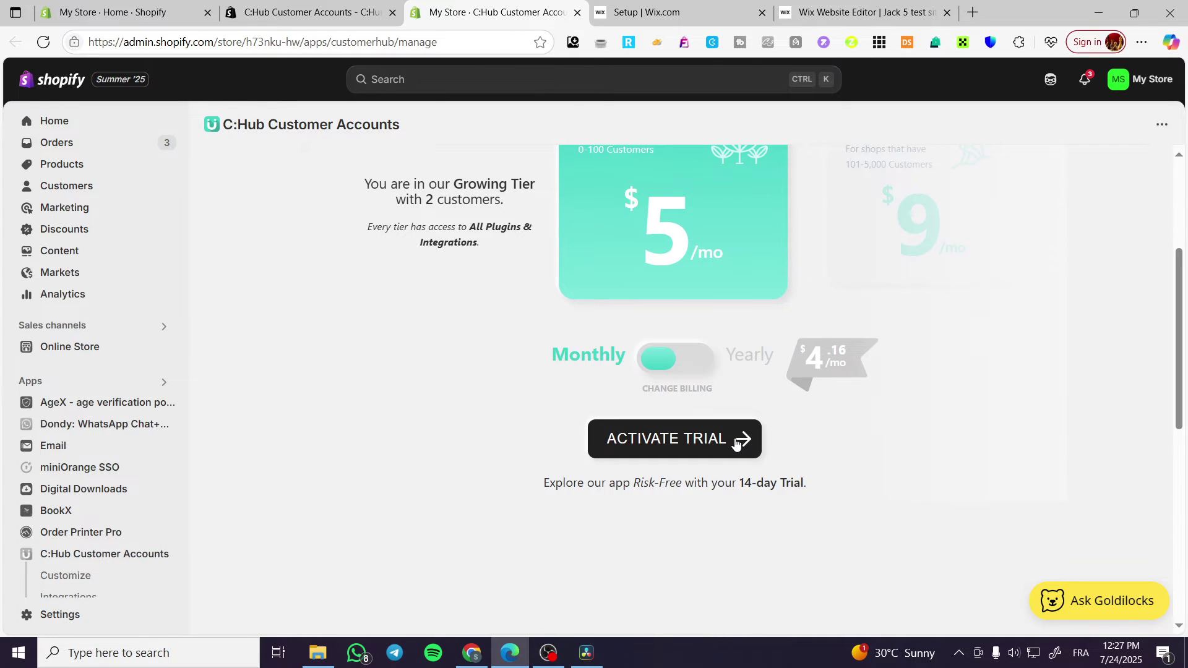
{"action": "left_click", "coordinate": [687, 444]}
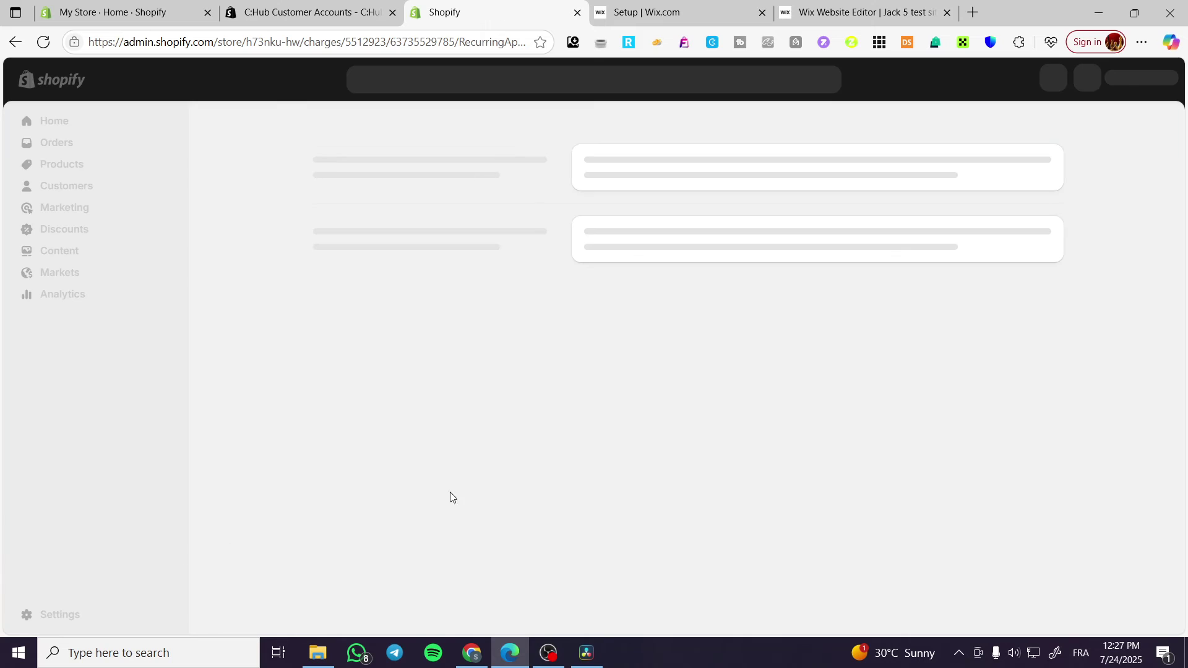
Step: Approve the trial charge and scroll the C:Hub dashboard to the 'Add our app to your theme' card
{"action": "left_click", "coordinate": [1008, 327]}
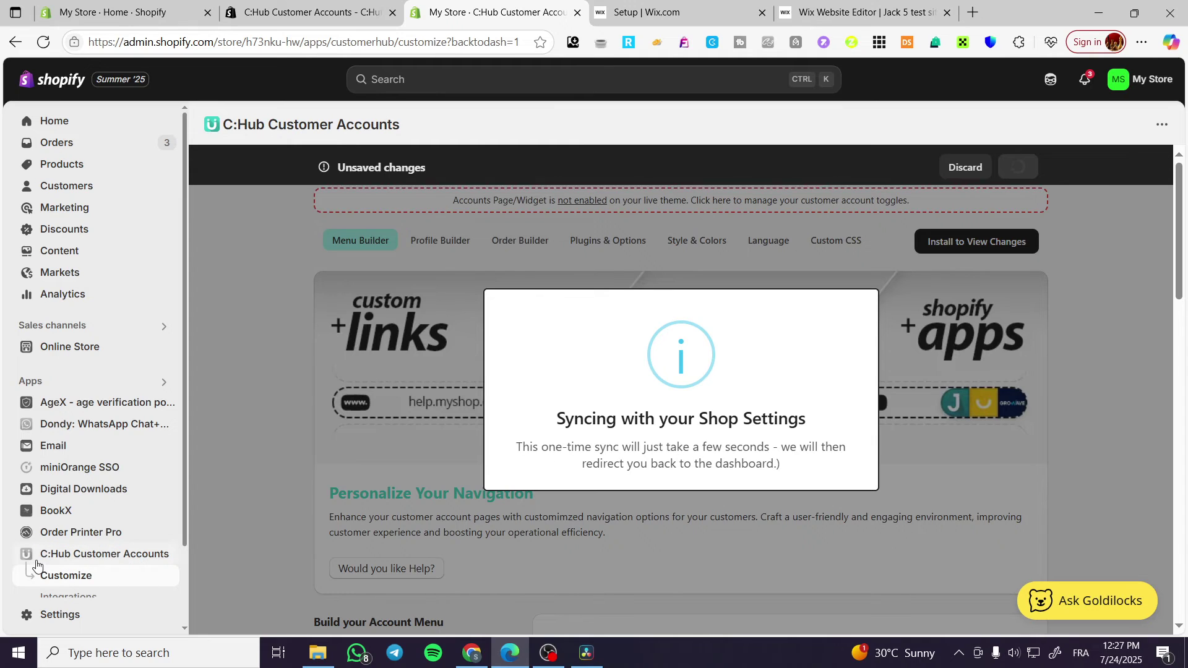
{"action": "scroll", "coordinate": [87, 544], "scroll_direction": "down", "scroll_amount": 2}
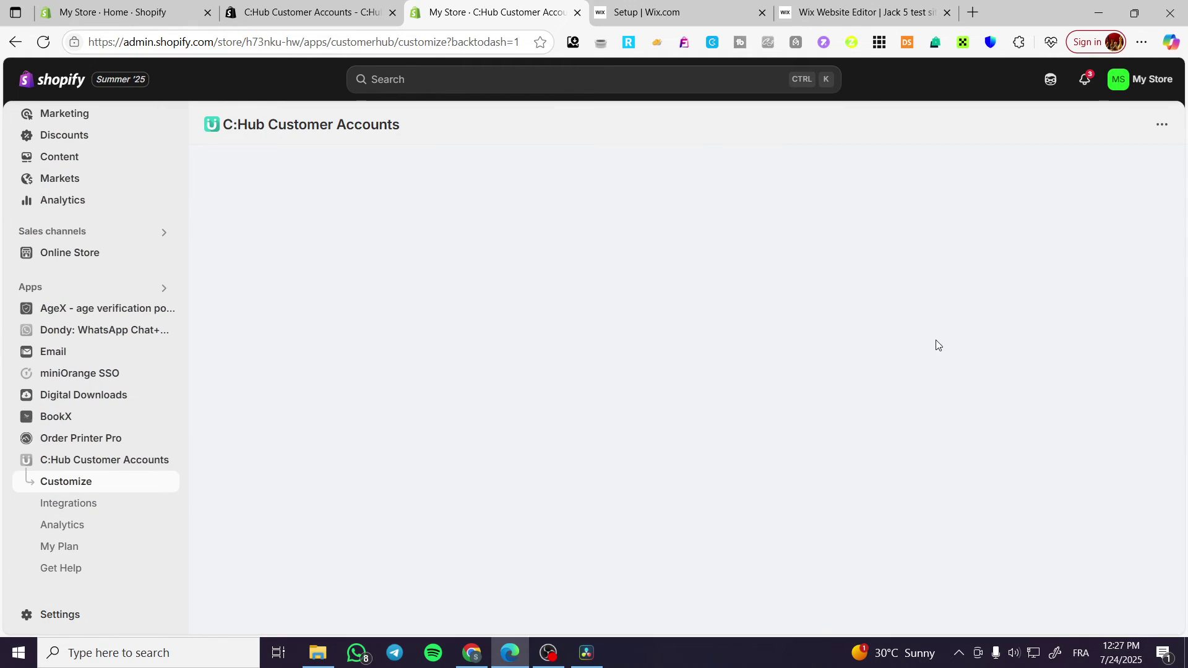
{"action": "scroll", "coordinate": [556, 272], "scroll_direction": "down", "scroll_amount": 2}
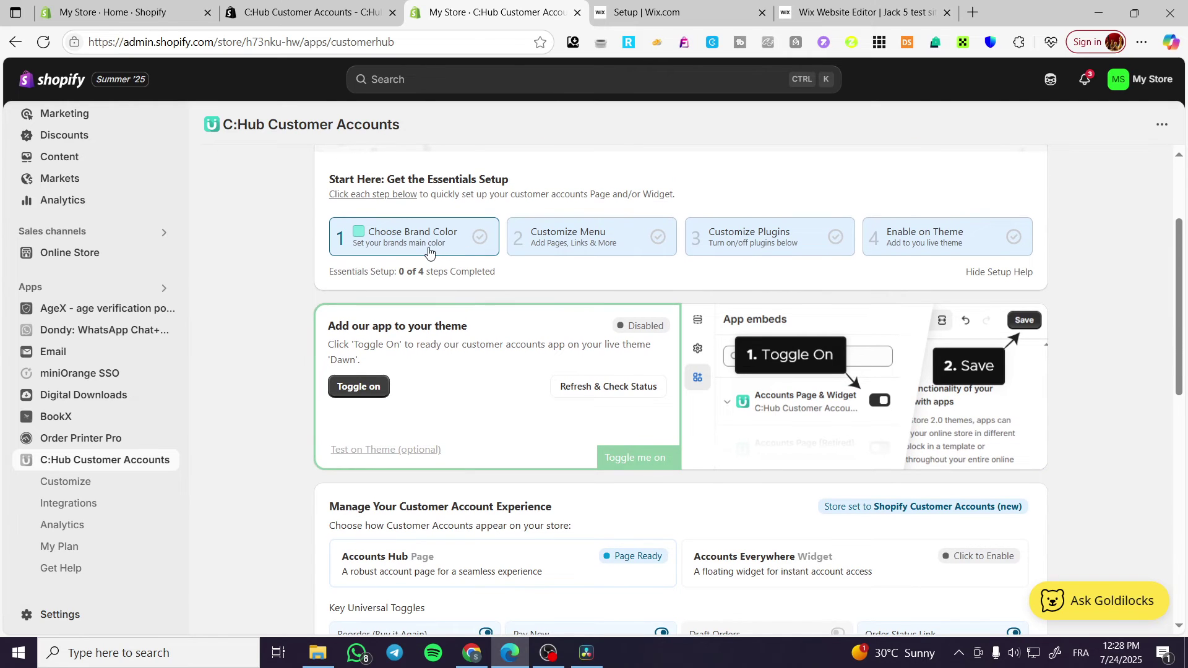
Step: Switch on the Accounts Page & Widget embed in the Dawn theme and save the theme
{"action": "left_click", "coordinate": [378, 394]}
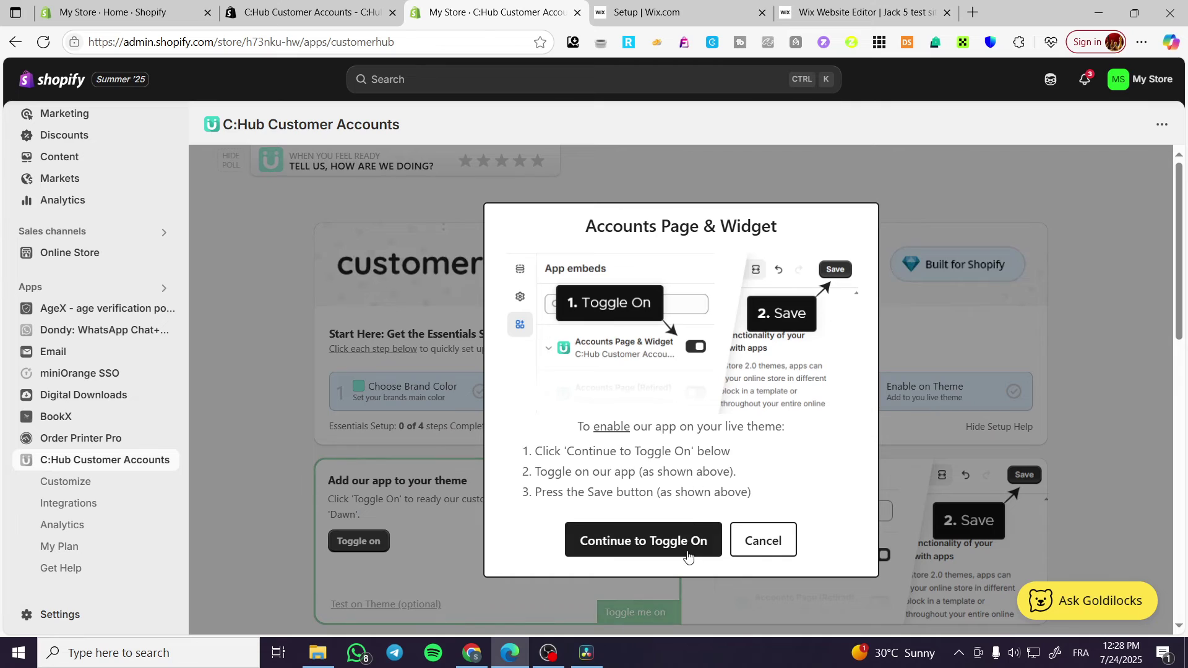
{"action": "left_click", "coordinate": [687, 556]}
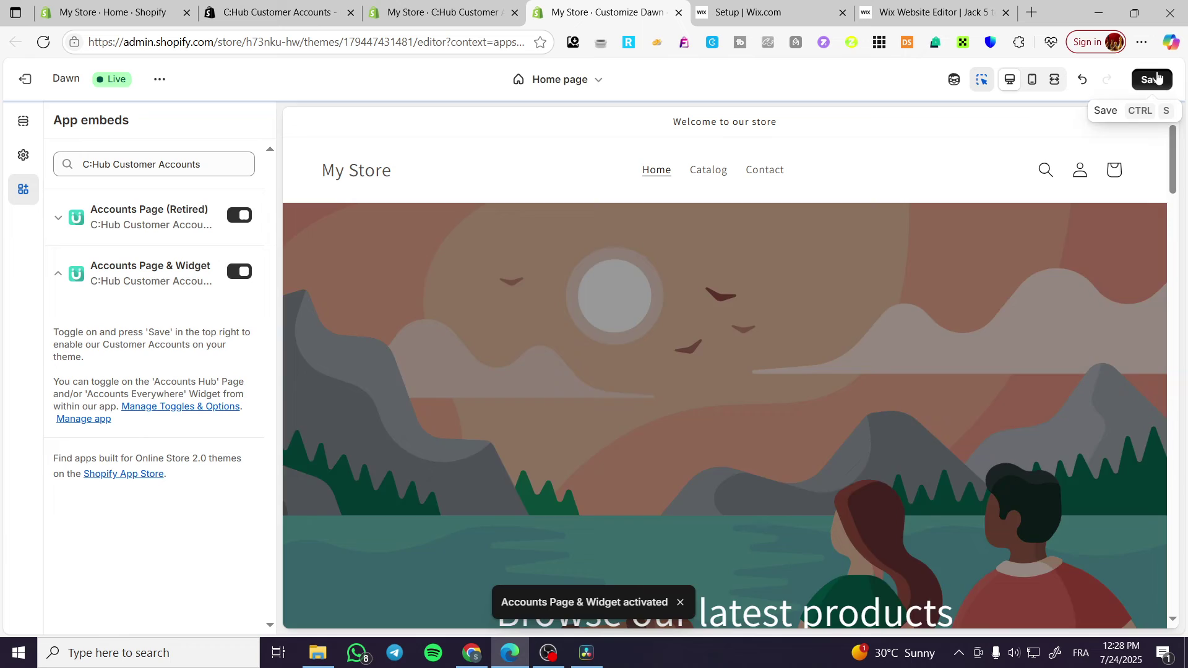
{"action": "left_click", "coordinate": [1152, 79]}
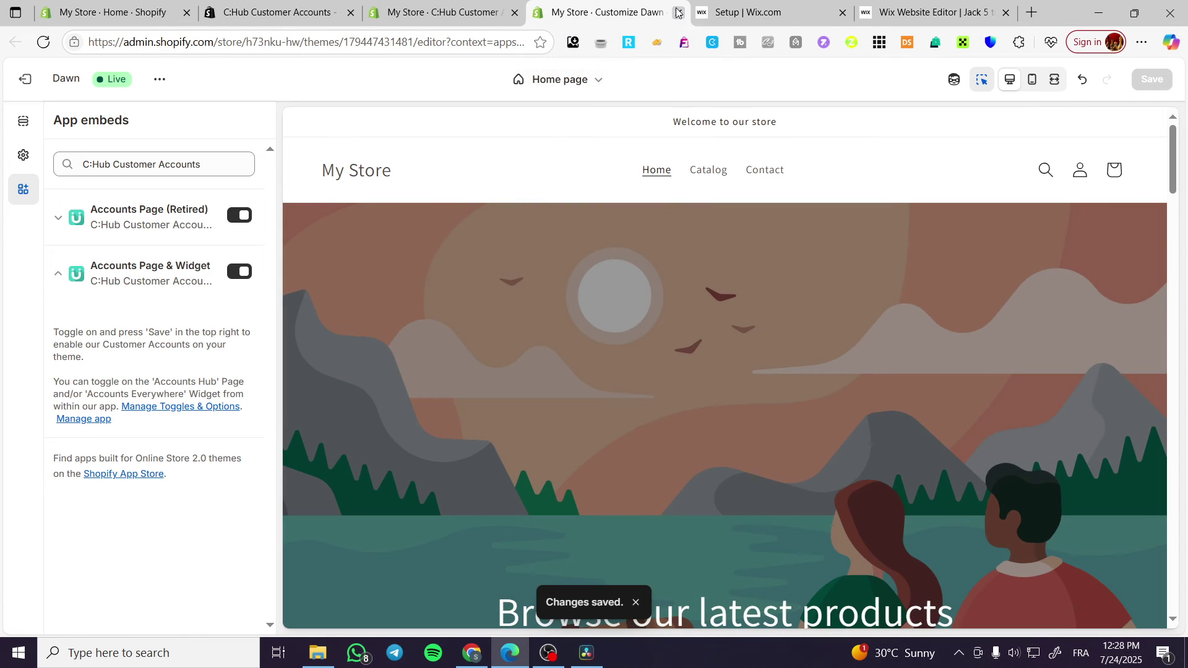
Step: Back in the C:Hub app, enable the Accounts Everywhere widget and the Draft Orders toggle
{"action": "left_click", "coordinate": [679, 12]}
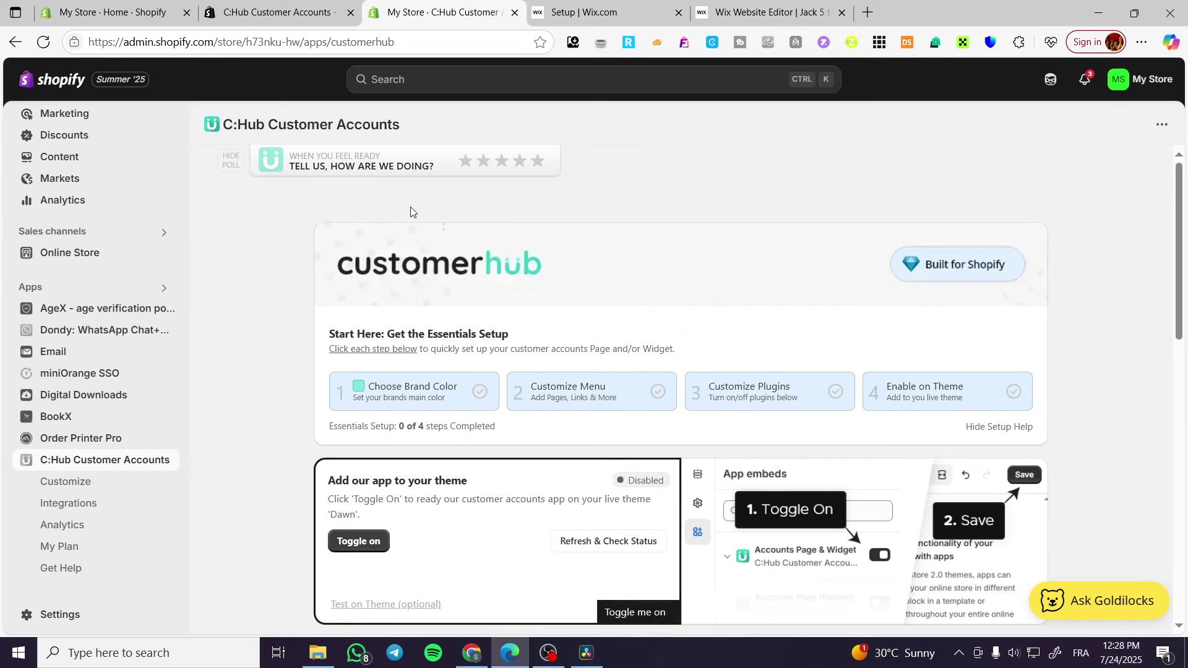
{"action": "scroll", "coordinate": [648, 464], "scroll_direction": "down", "scroll_amount": 3}
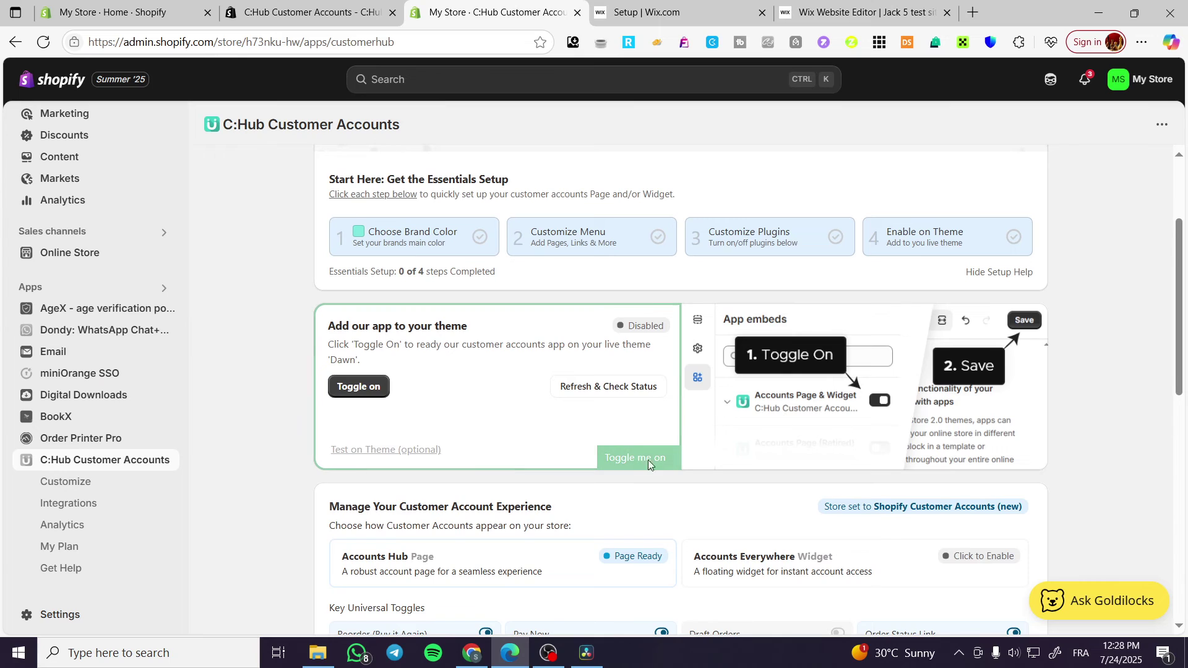
{"action": "scroll", "coordinate": [1044, 432], "scroll_direction": "down", "scroll_amount": 3}
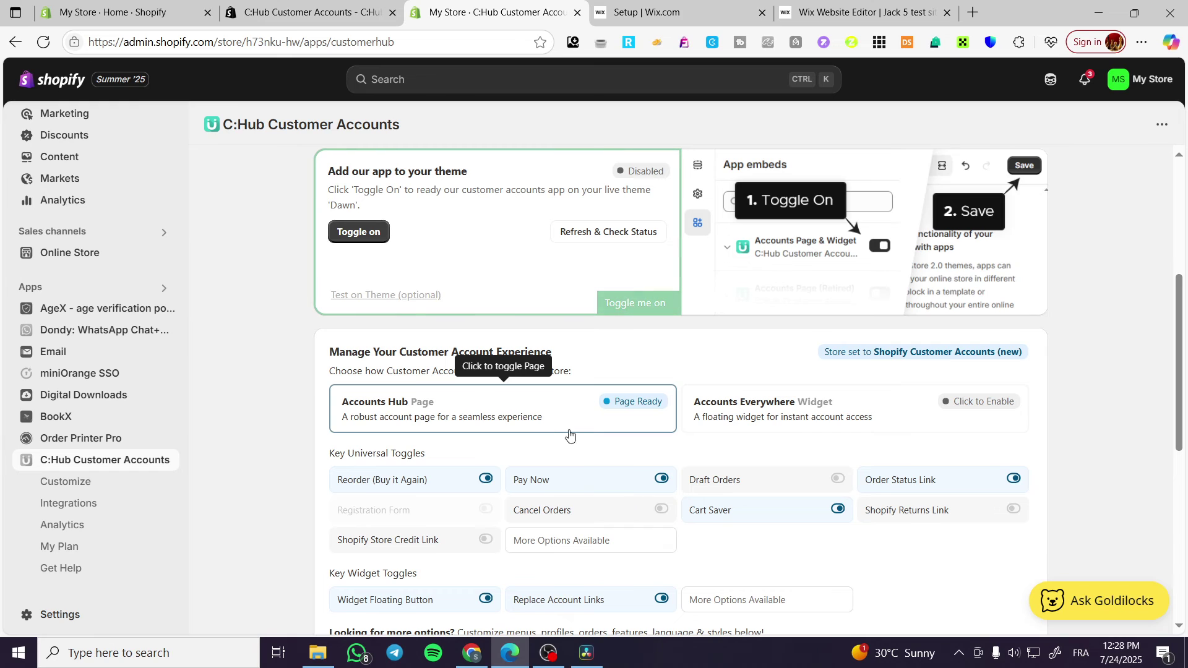
{"action": "left_click", "coordinate": [963, 415]}
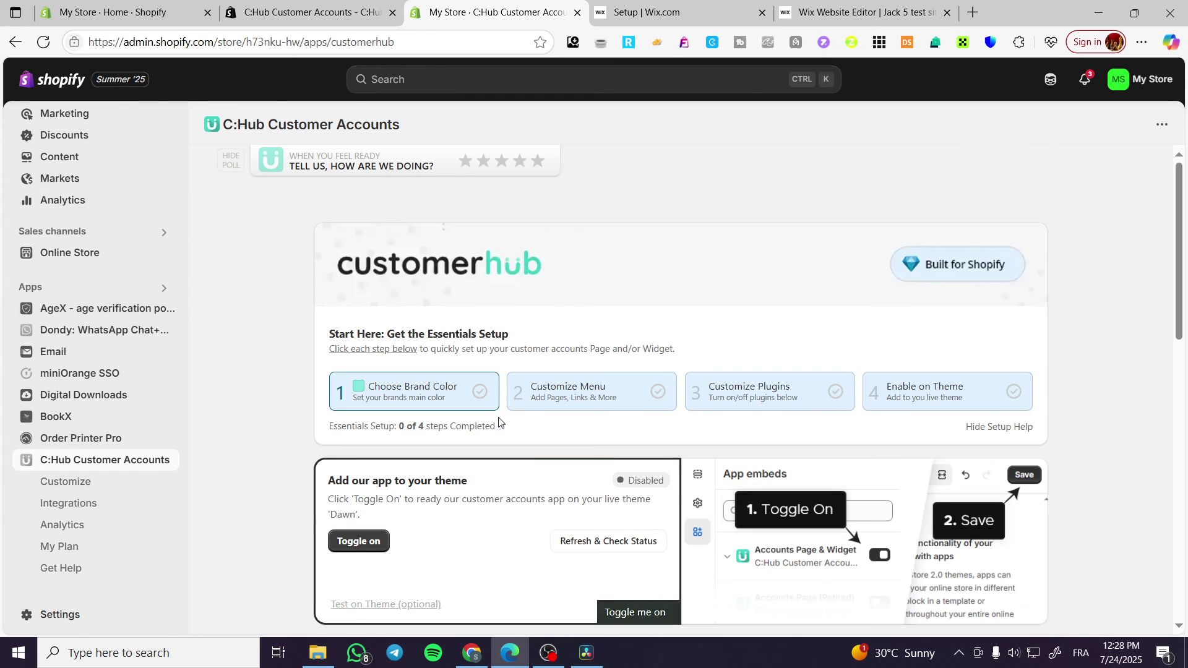
{"action": "scroll", "coordinate": [464, 409], "scroll_direction": "down", "scroll_amount": 10}
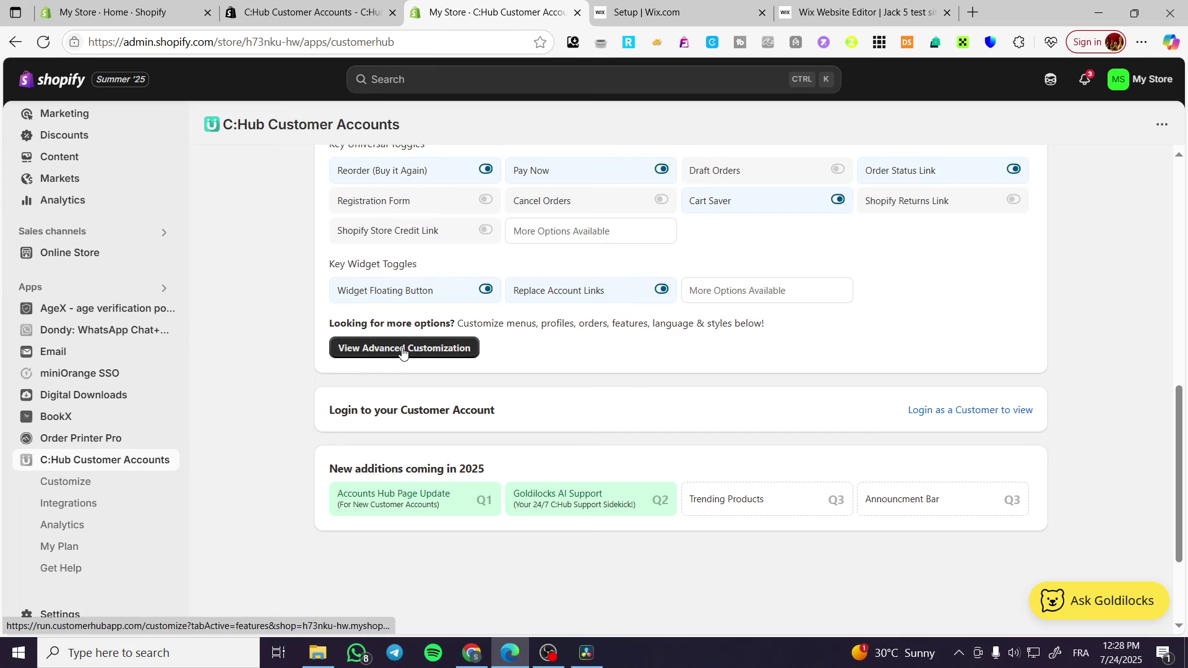
{"action": "scroll", "coordinate": [402, 350], "scroll_direction": "up", "scroll_amount": 3}
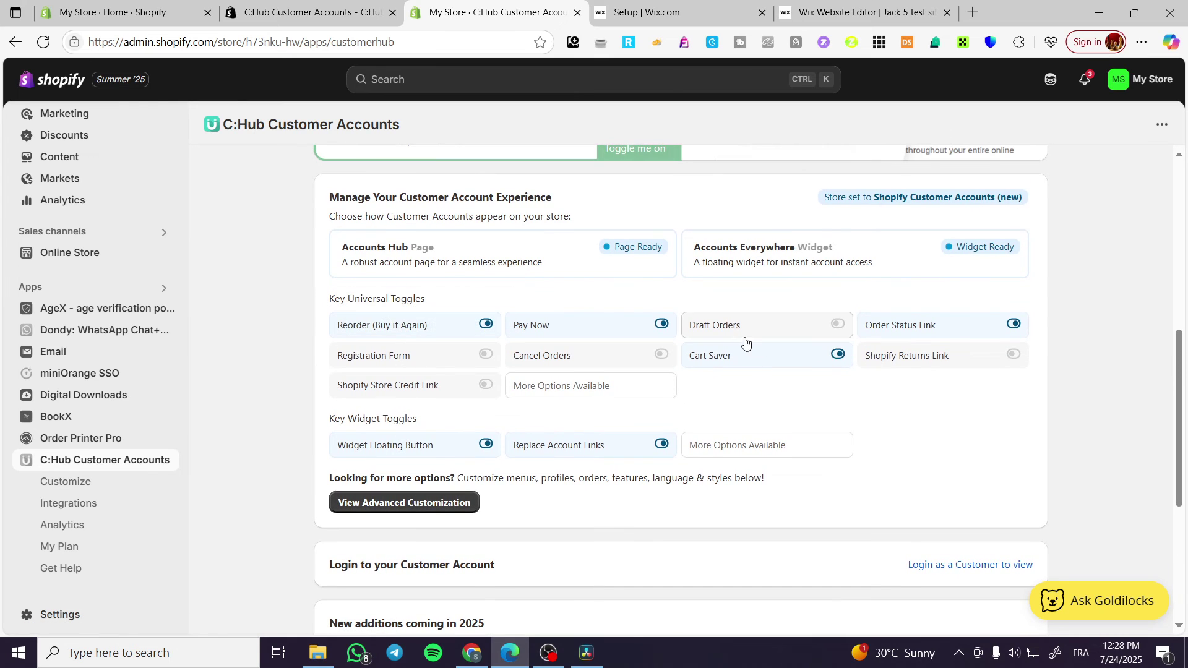
{"action": "mouse_move", "coordinate": [461, 365]}
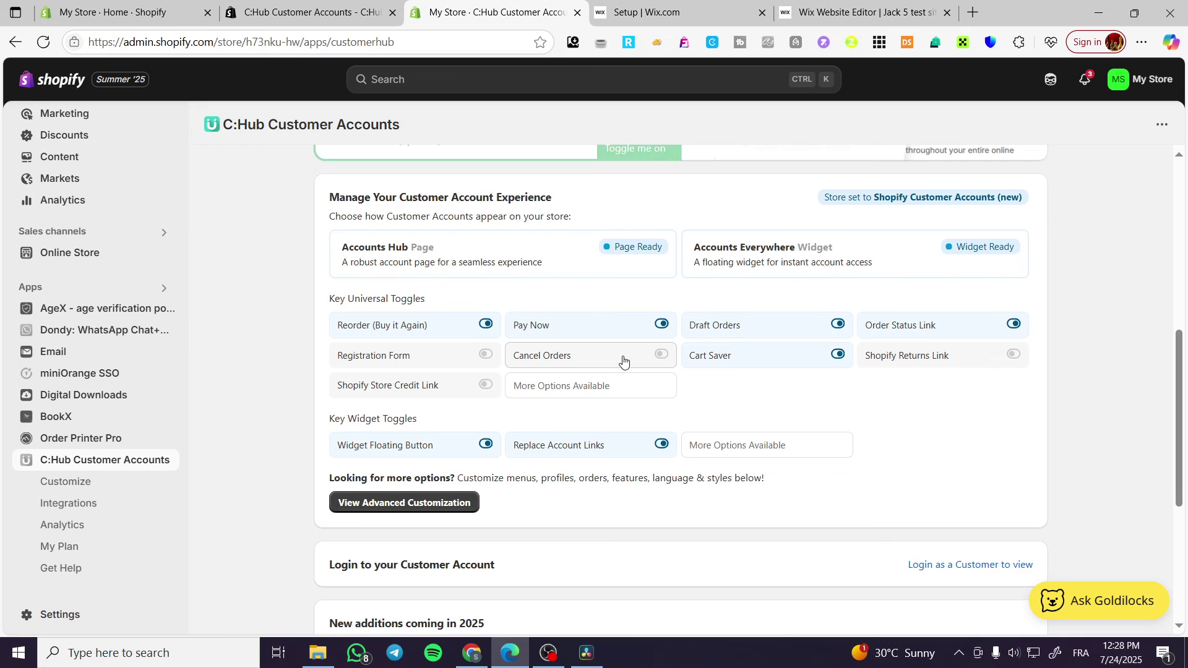
{"action": "scroll", "coordinate": [371, 409], "scroll_direction": "down", "scroll_amount": 3}
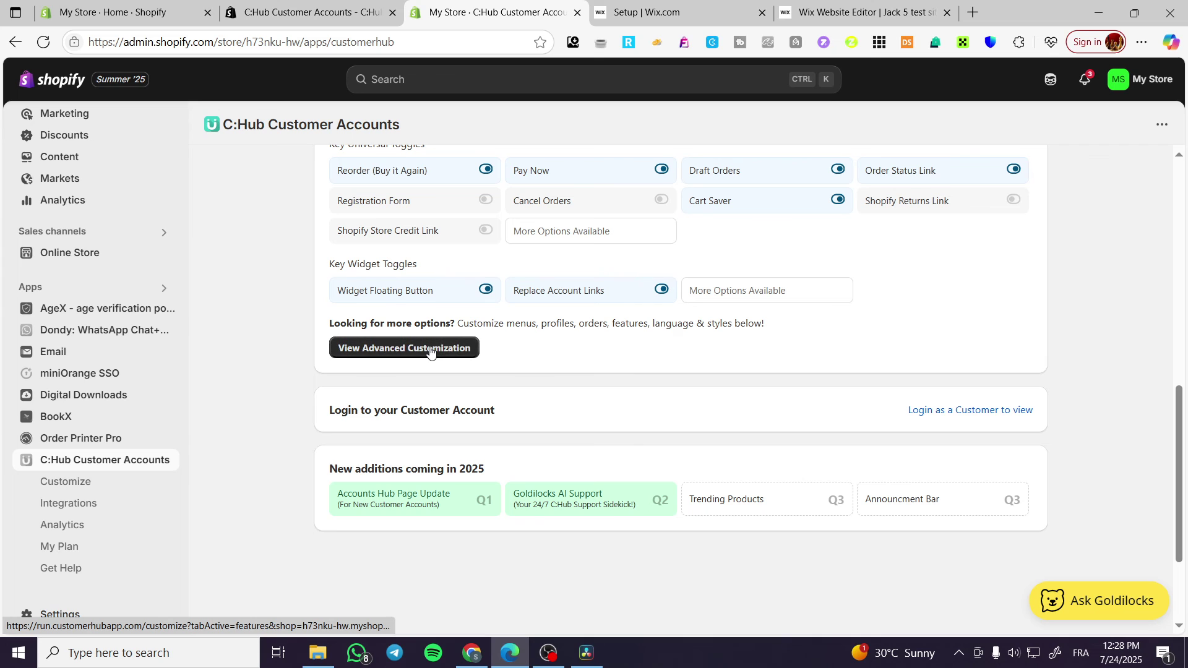
Step: Look through the Advanced Customization plugin options, then go back to the C:Hub Customer Accounts home page
{"action": "left_click", "coordinate": [1008, 414]}
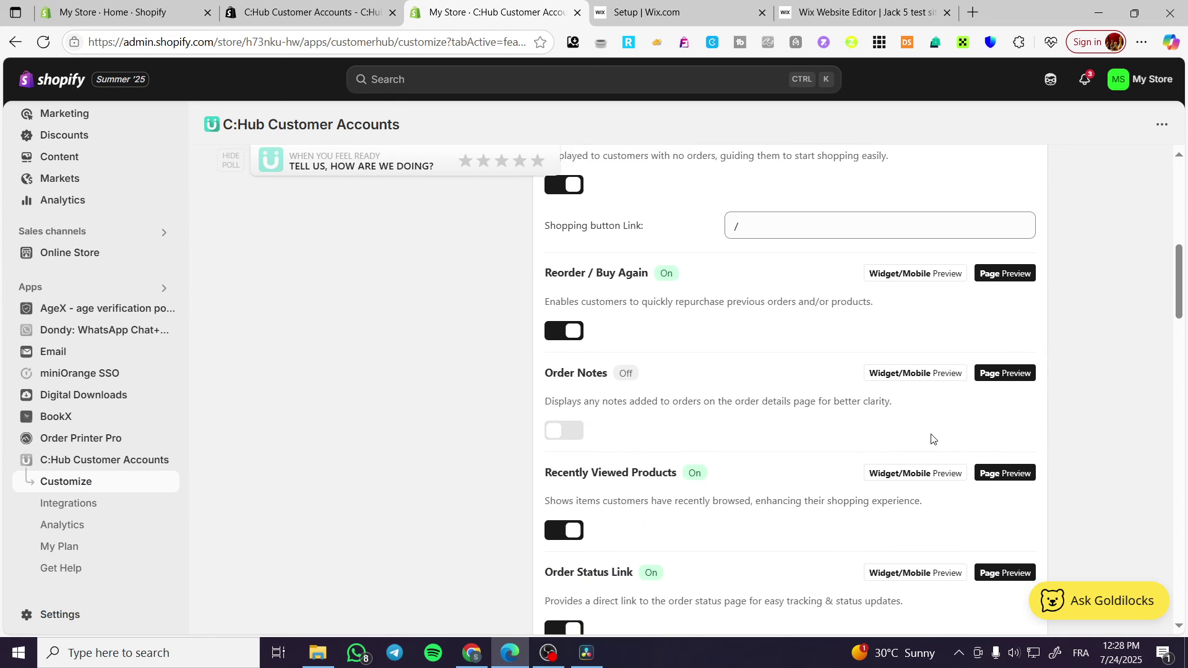
{"action": "scroll", "coordinate": [933, 438], "scroll_direction": "down", "scroll_amount": 8}
{"action": "scroll", "coordinate": [540, 389], "scroll_direction": "down", "scroll_amount": 15}
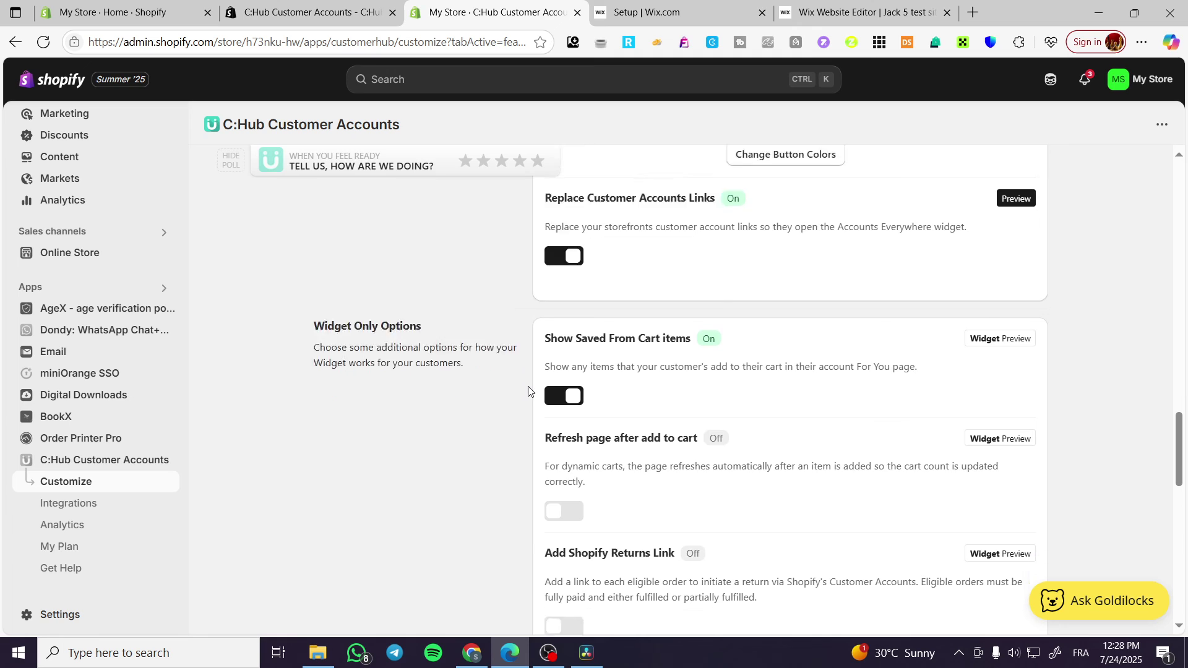
{"action": "scroll", "coordinate": [540, 399], "scroll_direction": "up", "scroll_amount": 10}
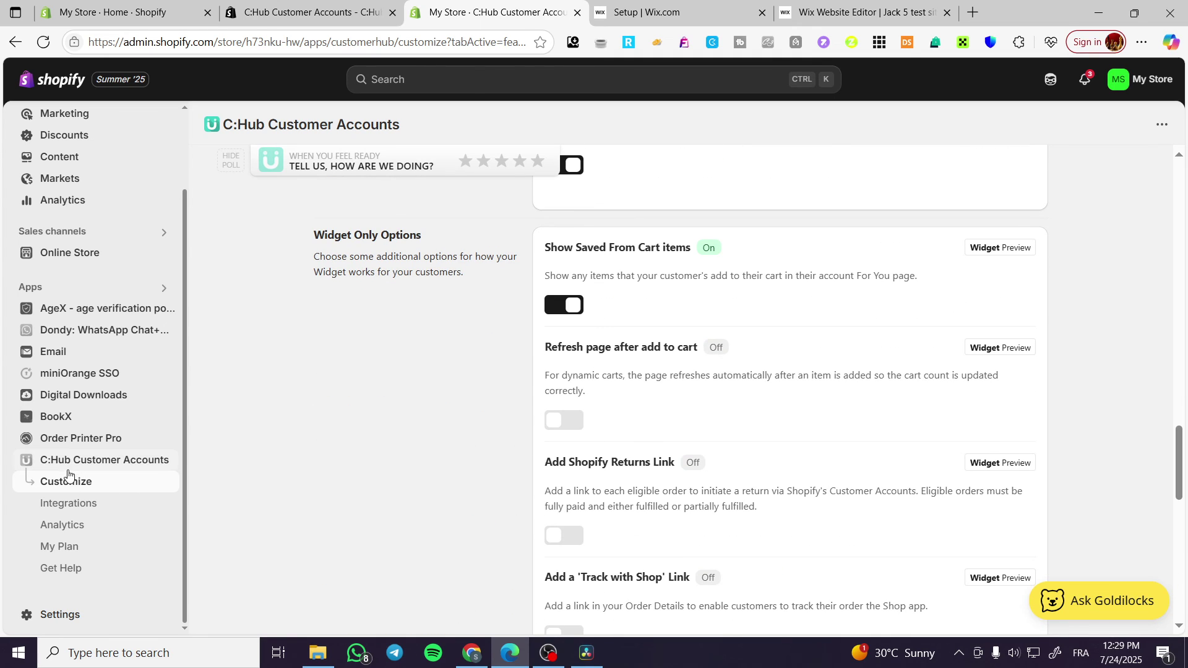
{"action": "left_click", "coordinate": [83, 485]}
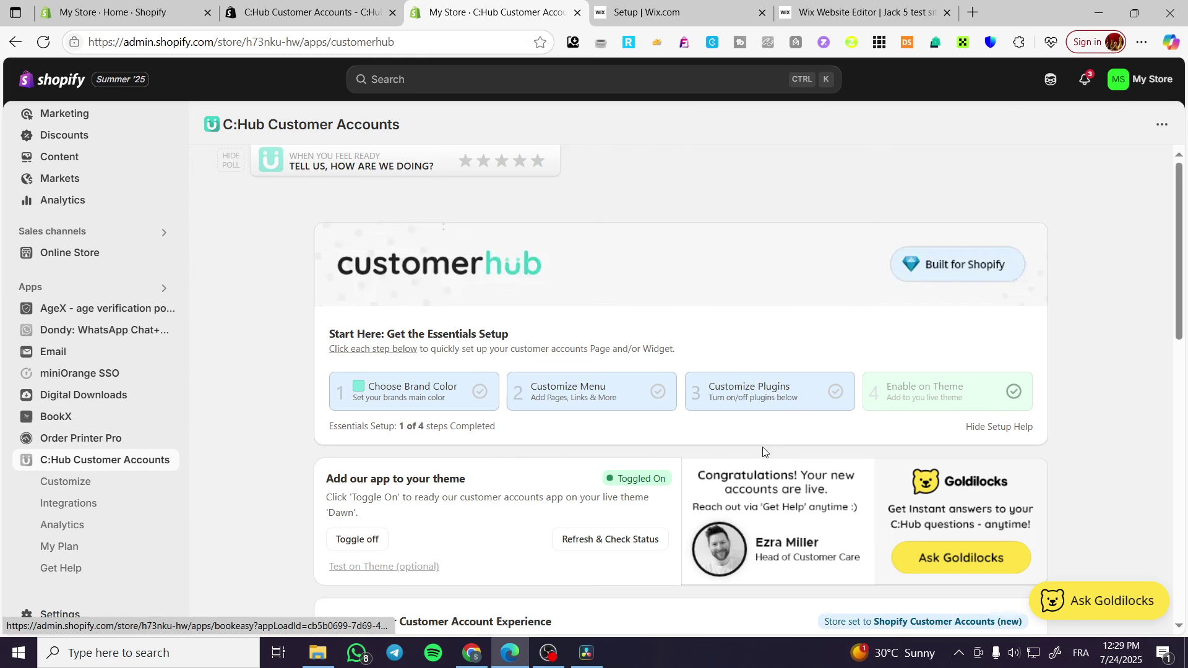
Step: Preview the customer account page as a shopper with 'Login as a Customer to view'
{"action": "scroll", "coordinate": [544, 464], "scroll_direction": "down", "scroll_amount": 5}
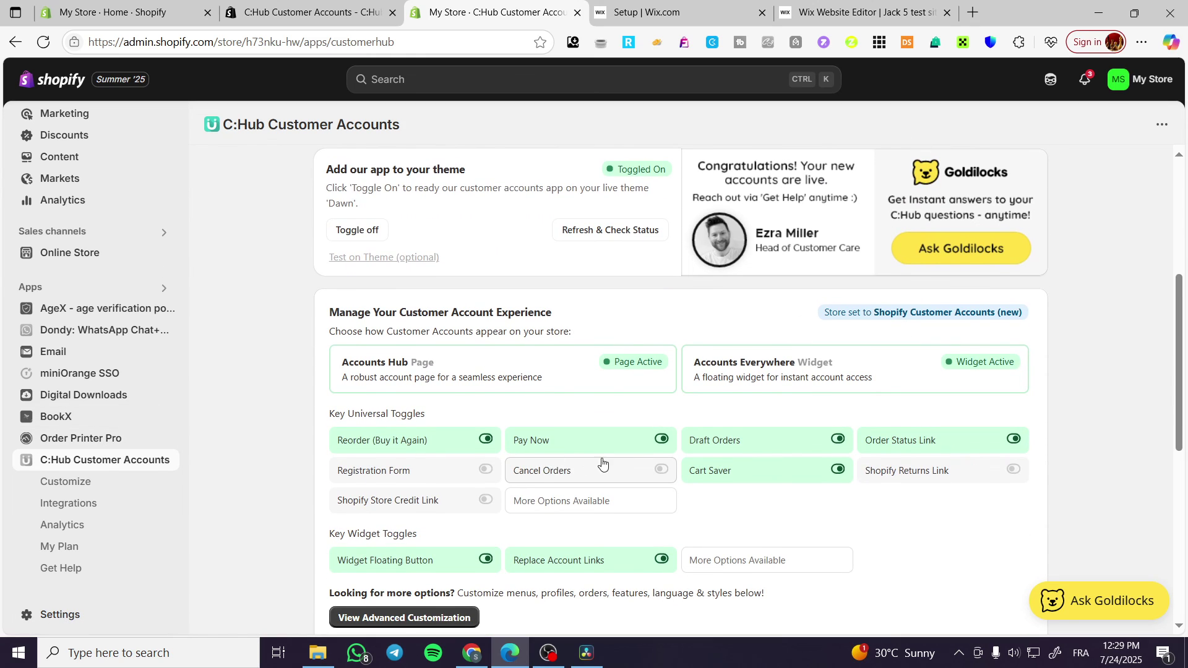
{"action": "scroll", "coordinate": [602, 464], "scroll_direction": "down", "scroll_amount": 7}
{"action": "scroll", "coordinate": [729, 440], "scroll_direction": "up", "scroll_amount": 4}
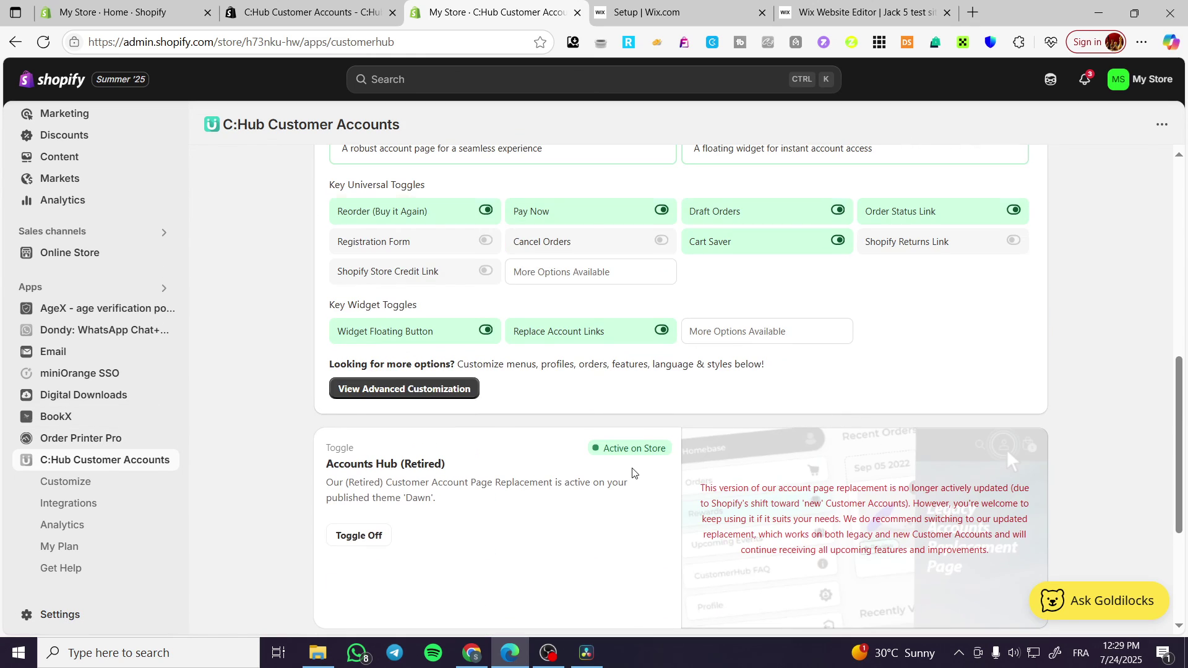
{"action": "scroll", "coordinate": [424, 535], "scroll_direction": "down", "scroll_amount": 4}
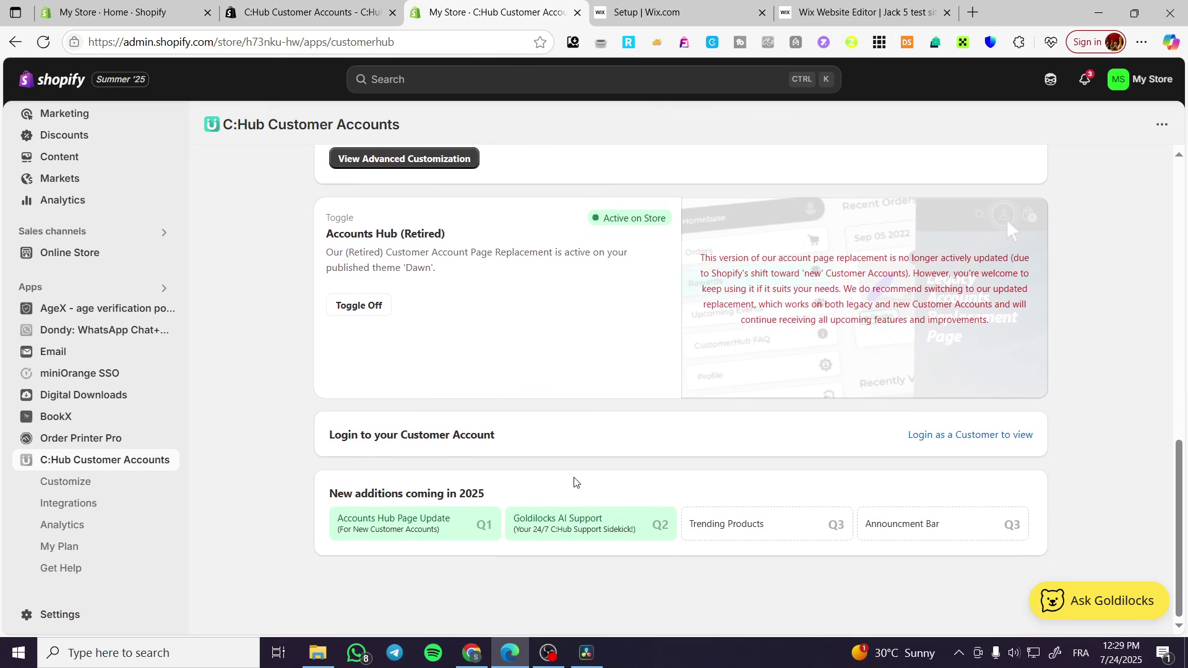
{"action": "left_click", "coordinate": [1003, 435]}
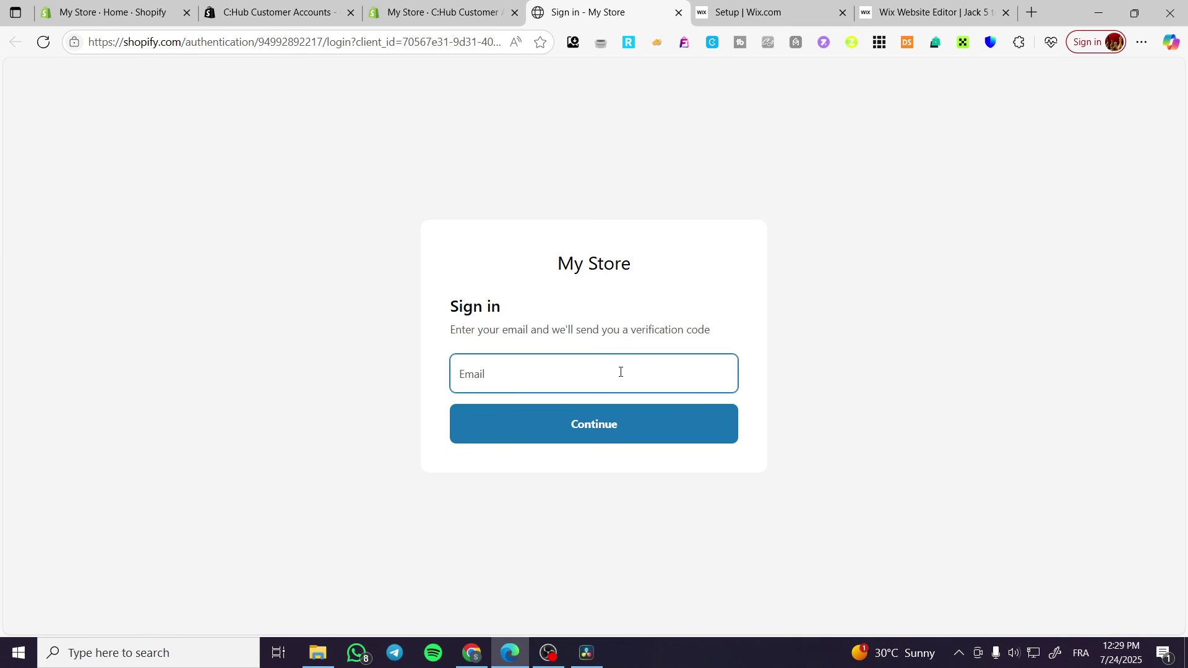
Step: Close the customer sign-in page and mark the Customize Menu setup step complete
{"action": "left_click", "coordinate": [680, 14]}
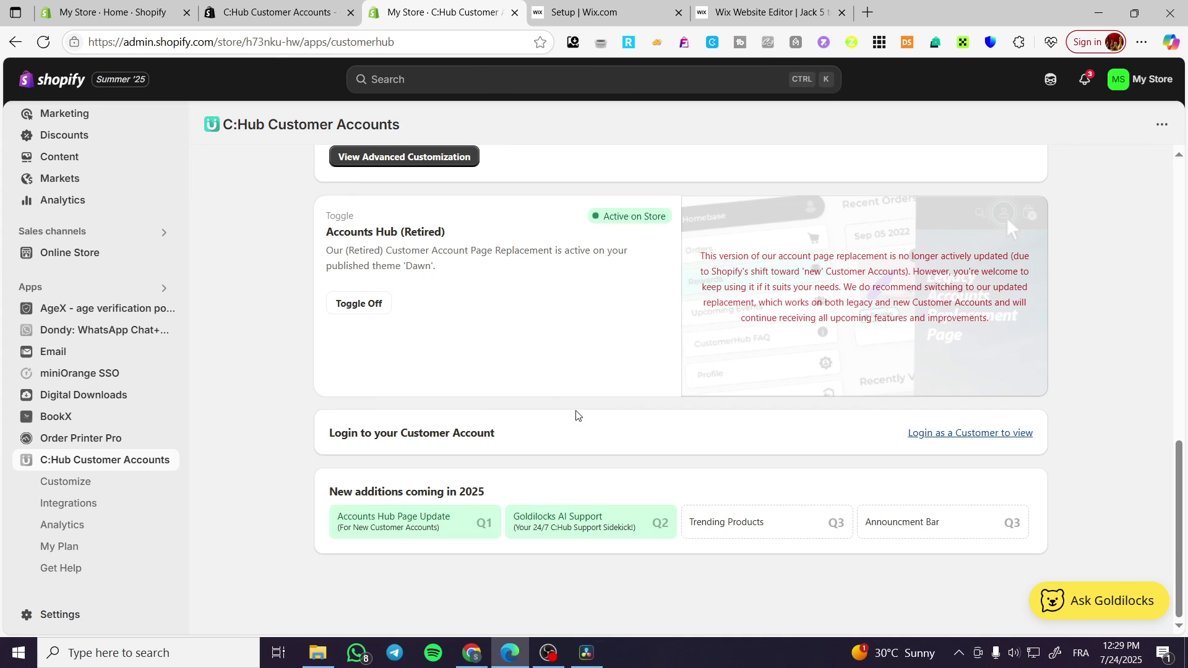
{"action": "scroll", "coordinate": [581, 443], "scroll_direction": "up", "scroll_amount": 3}
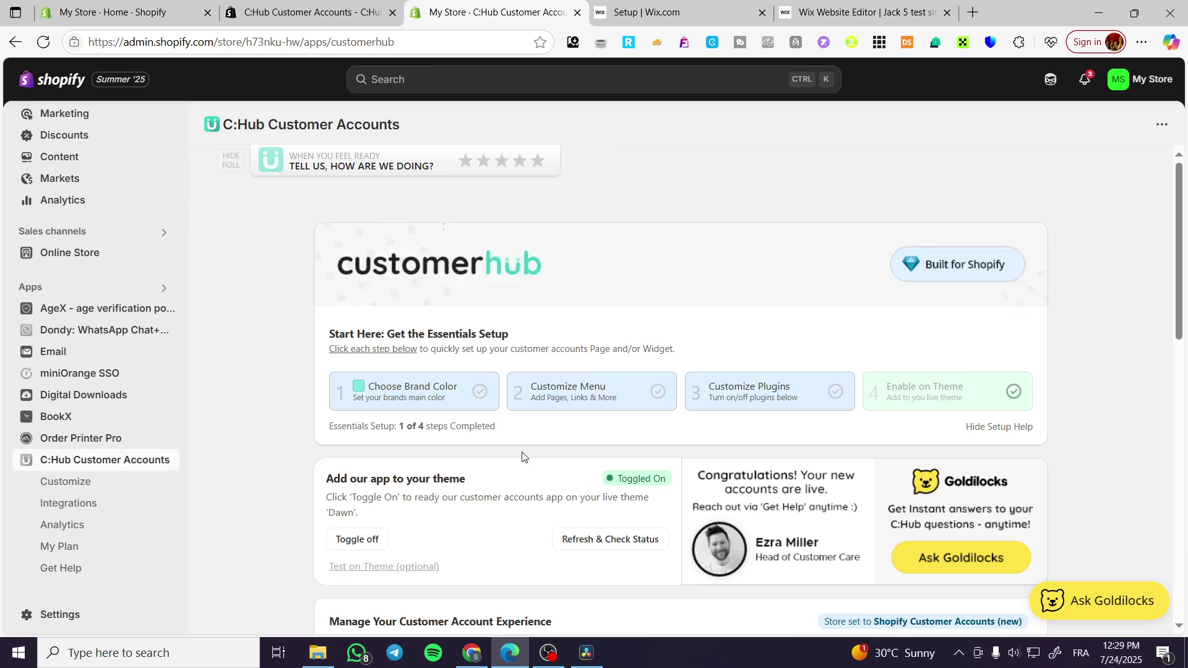
{"action": "left_click", "coordinate": [592, 399]}
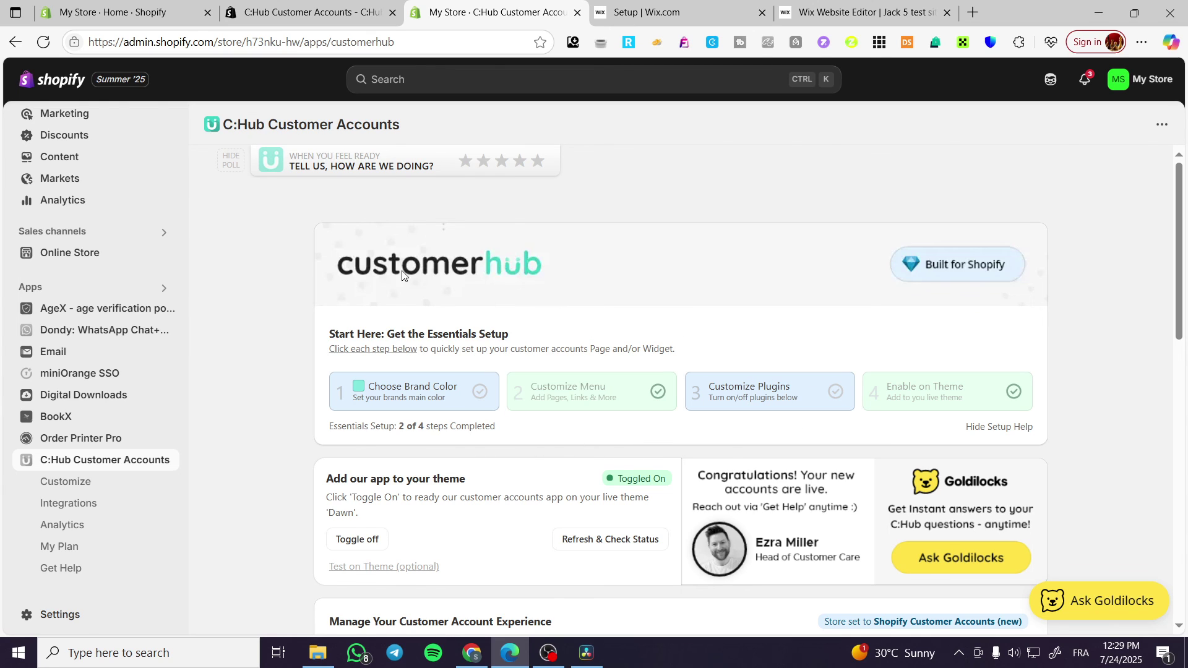